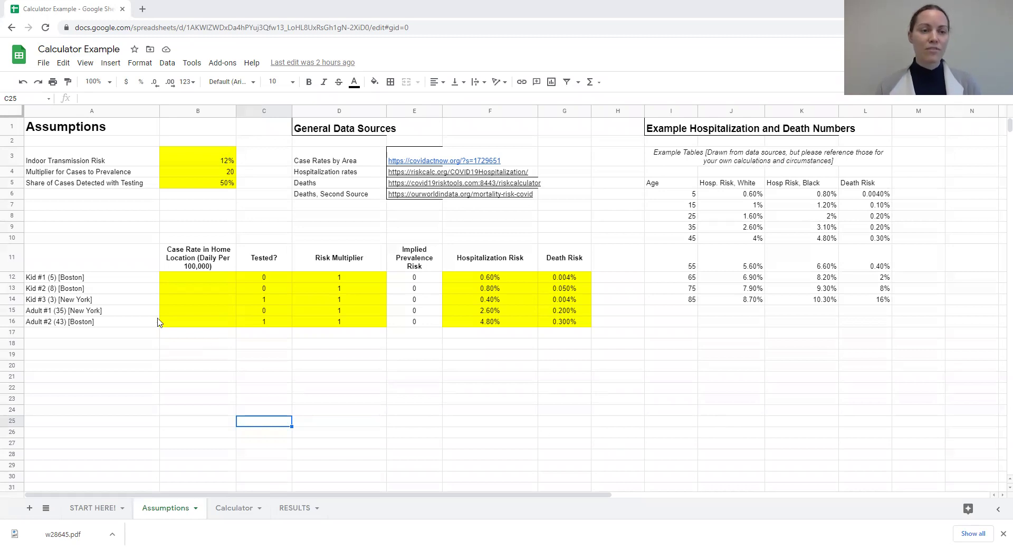
pyautogui.click(132, 278)
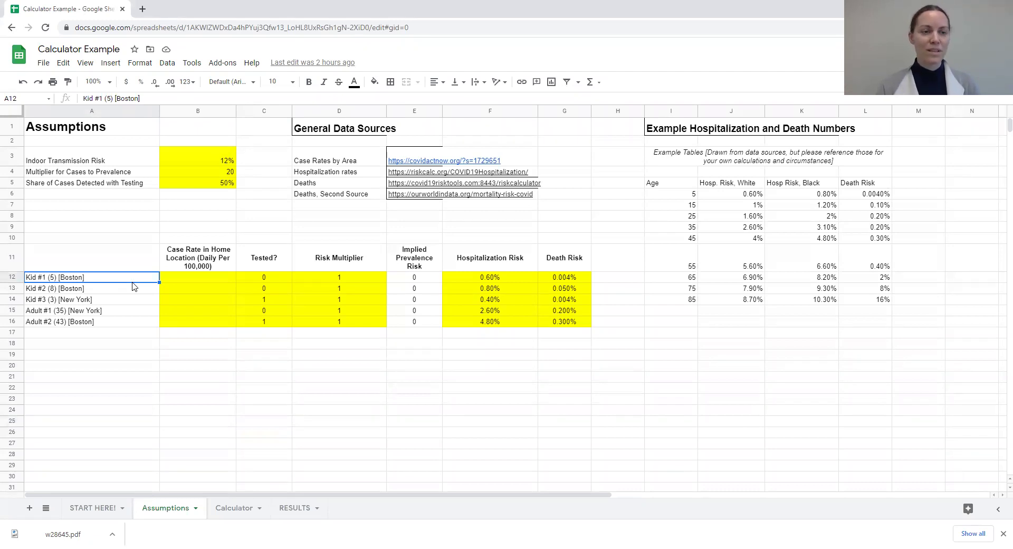
pyautogui.press('Down')
pyautogui.press('Down')
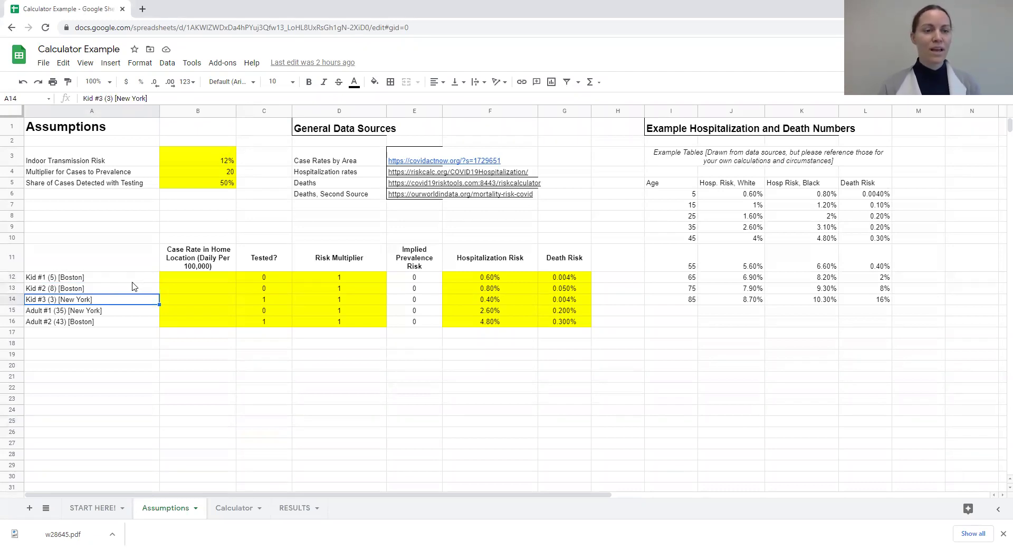
pyautogui.press('Down')
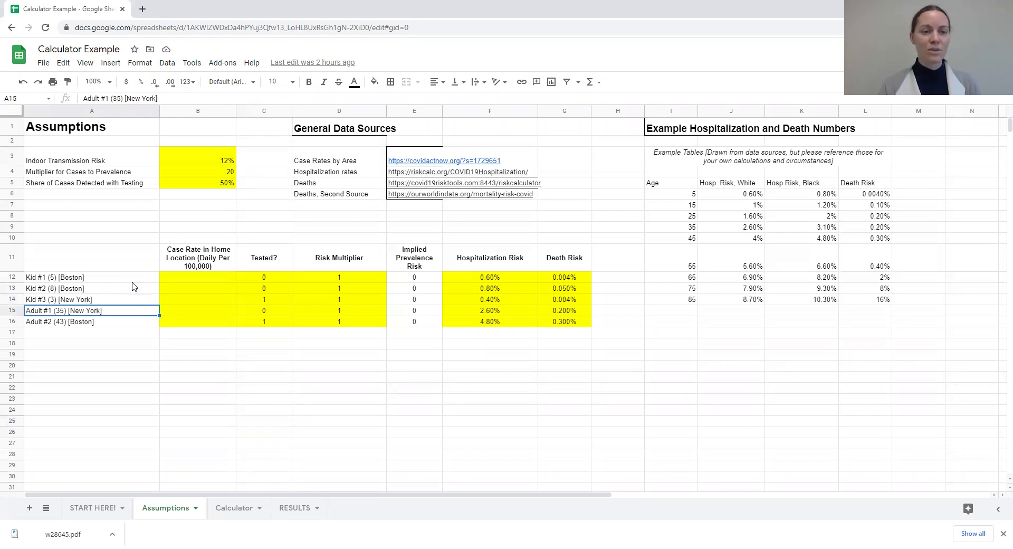
pyautogui.press('Down')
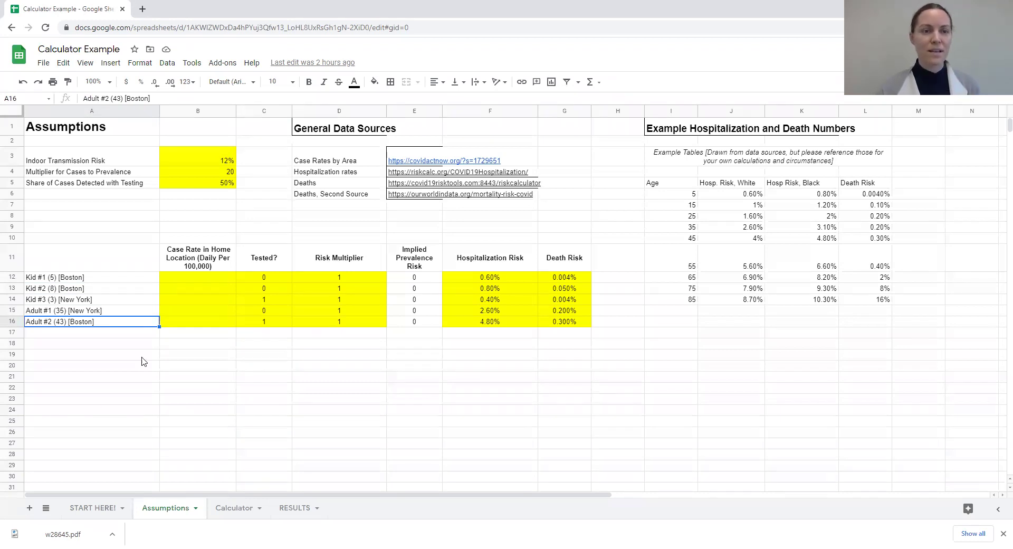
pyautogui.click(213, 282)
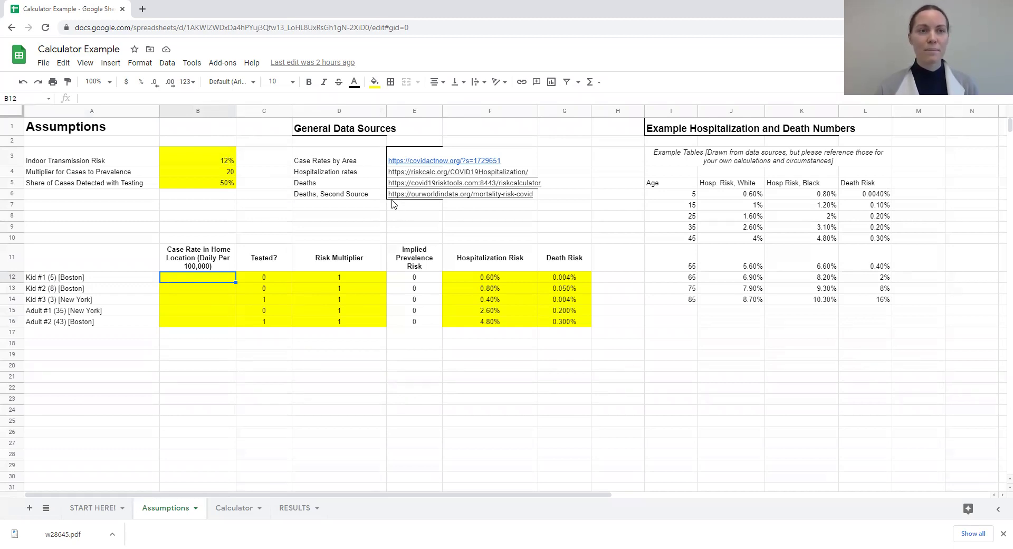
# - Look up zip 02460 on Covid Act Now and open Middlesex County, MA (26.5 cases per 100K)
pyautogui.moveTo(415, 161)
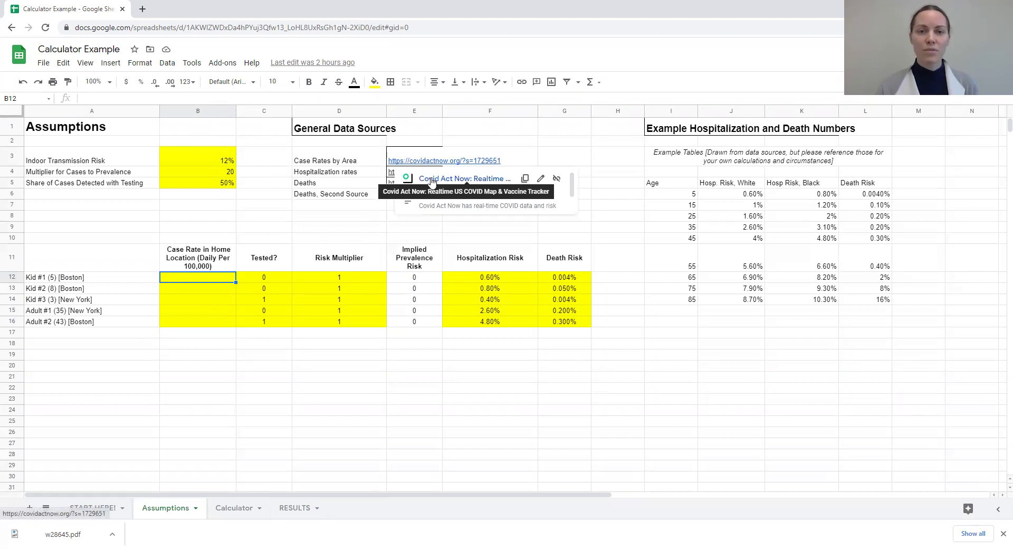
pyautogui.click(431, 179)
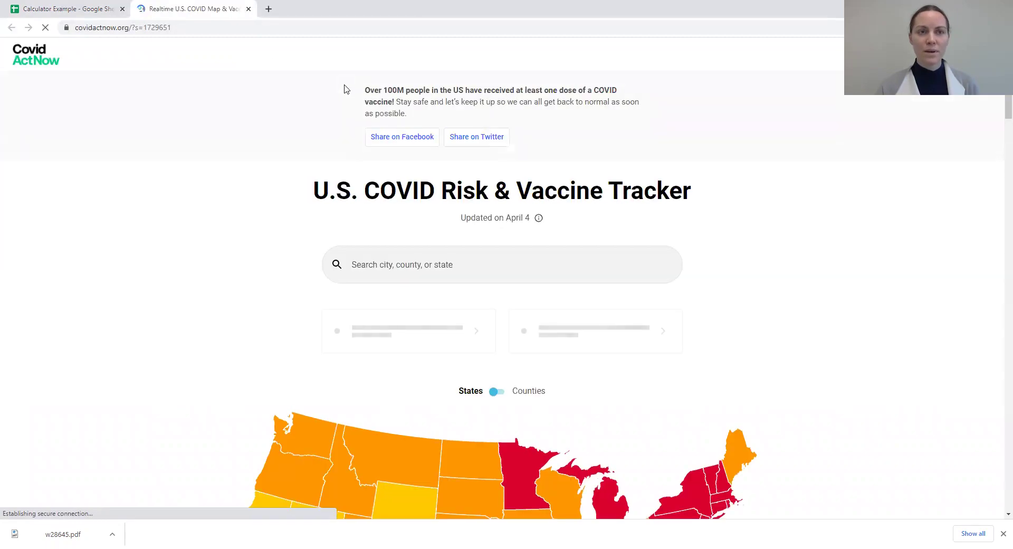
pyautogui.click(433, 269)
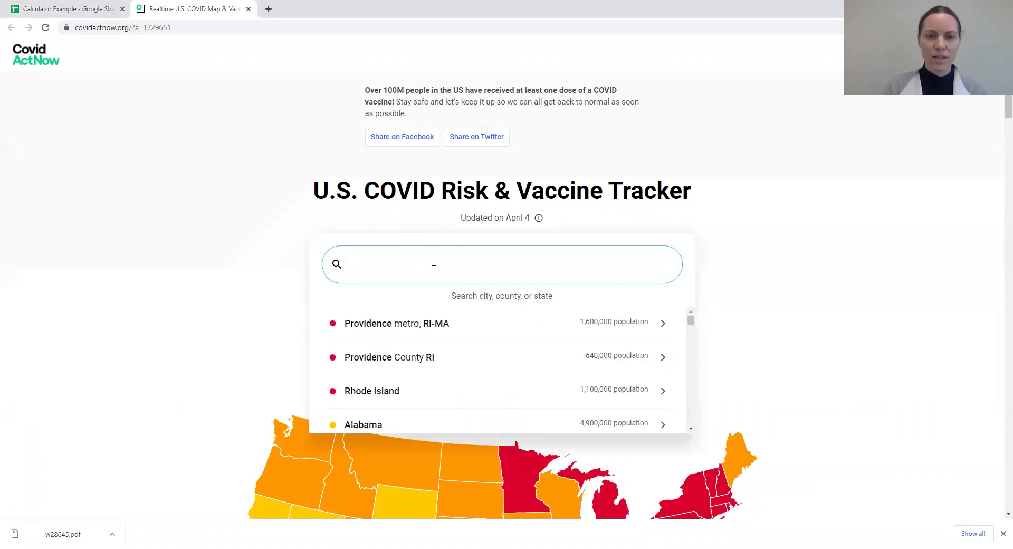
pyautogui.write('024')
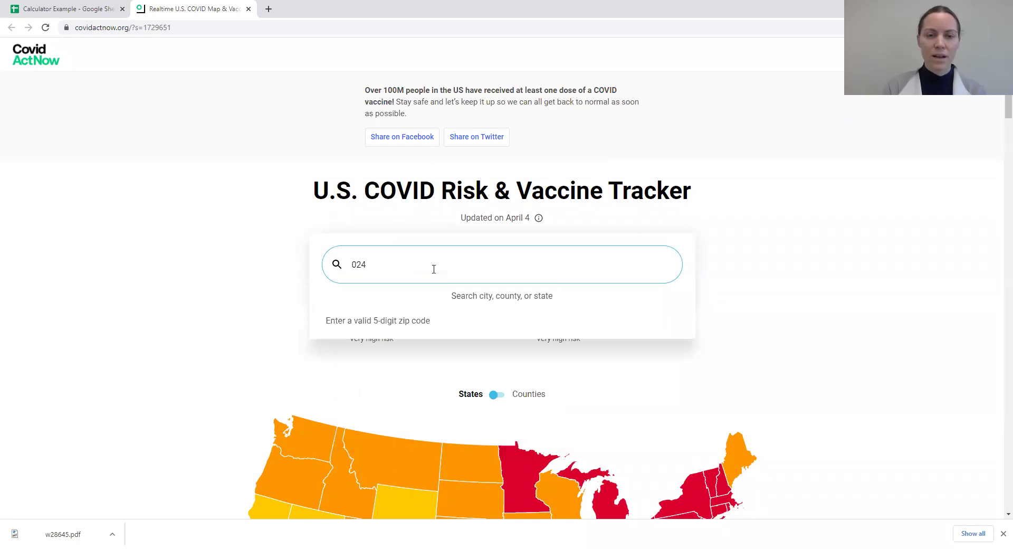
pyautogui.write('60')
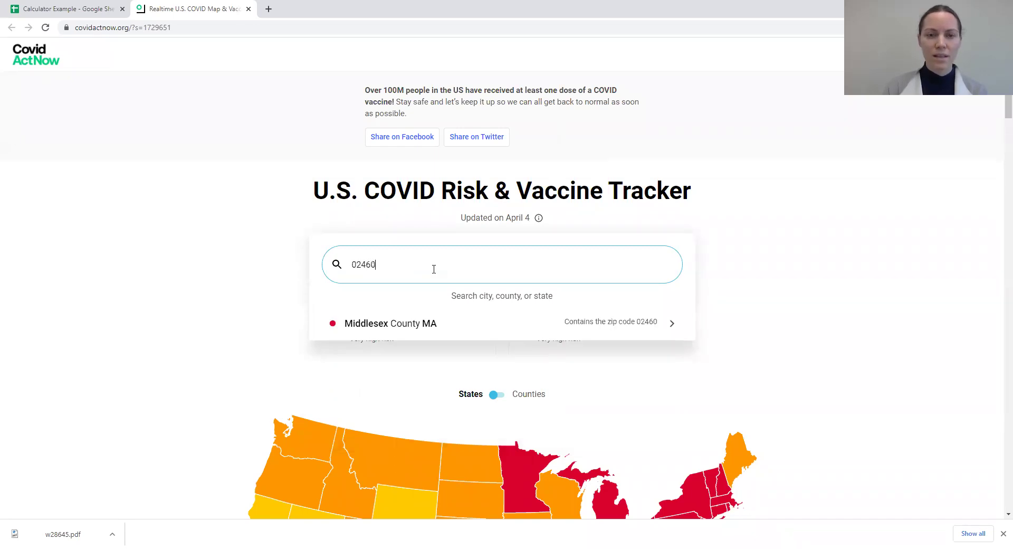
pyautogui.click(437, 320)
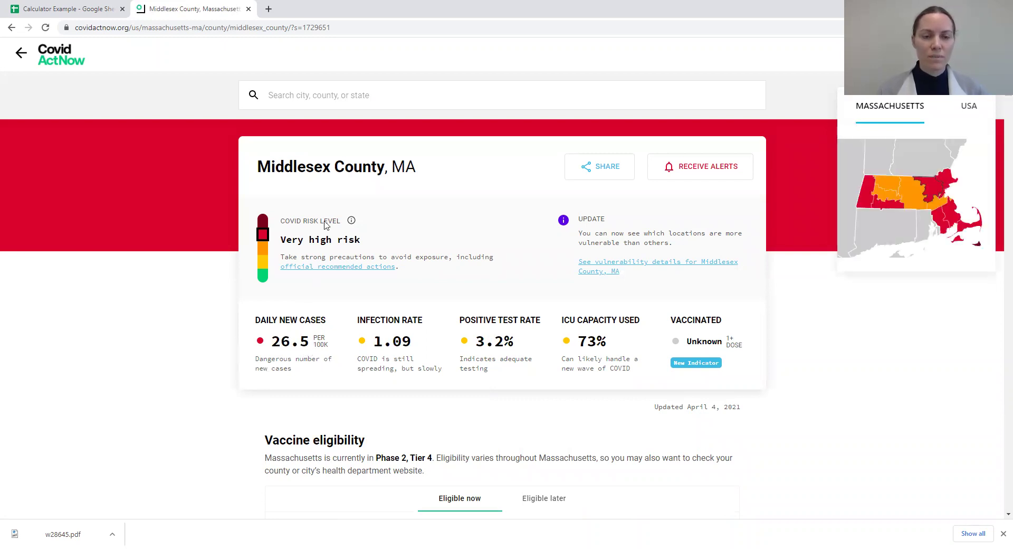
# - Enter a 26.5 case rate for Kid #1, Kid #2 and Adult #2
pyautogui.click(79, 10)
pyautogui.write('26.5')
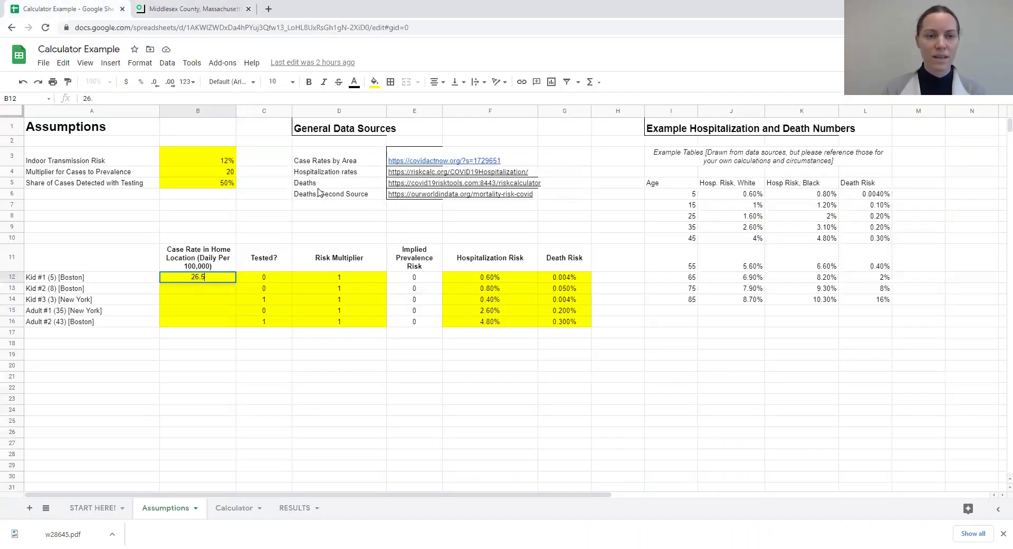
pyautogui.press('Return')
pyautogui.write('26.5')
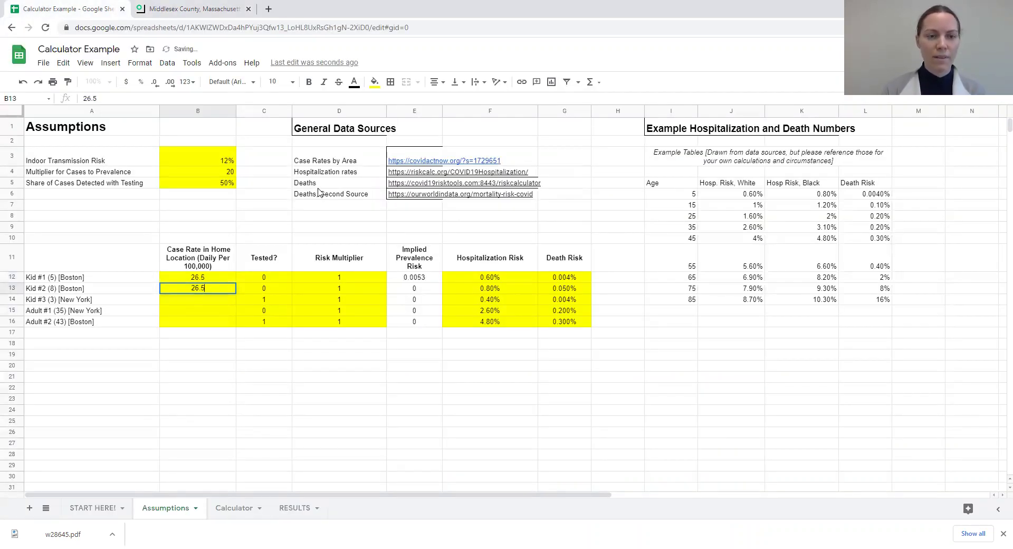
pyautogui.press('Return')
pyautogui.press('Down')
pyautogui.press('Down')
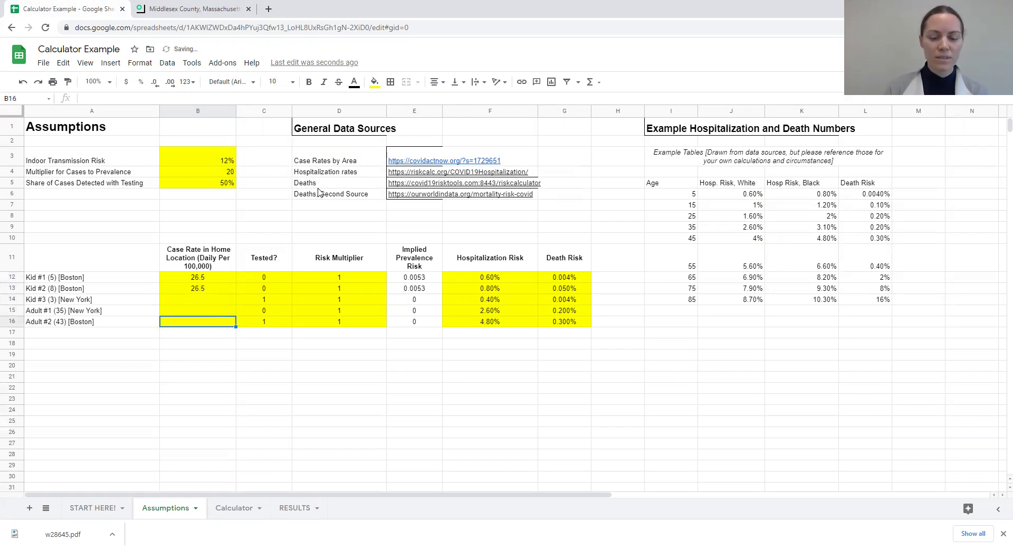
pyautogui.write('26.5')
pyautogui.press('Return')
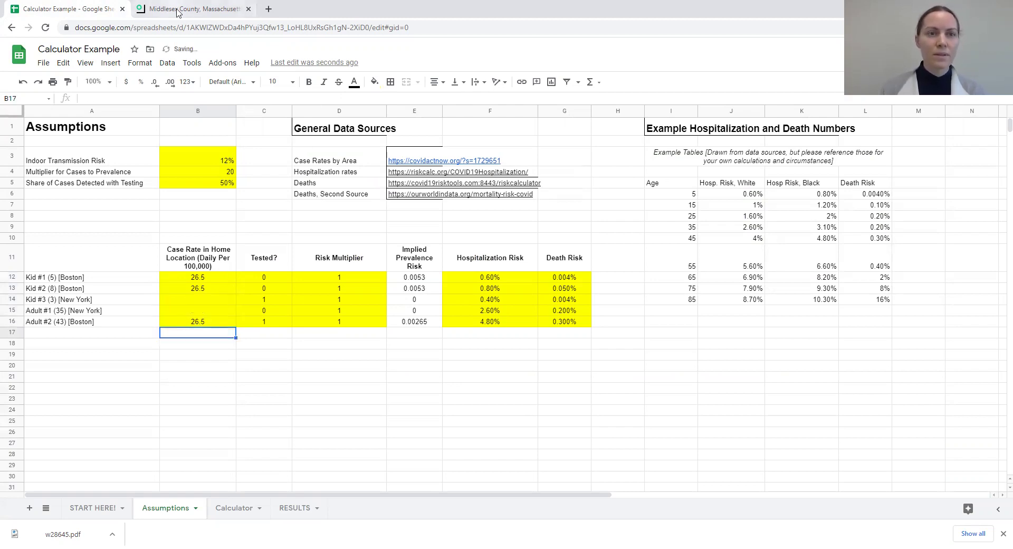
pyautogui.click(187, 9)
# - Search zip 11235 and open the Kings County, NY page showing 45.5 daily cases per 100K
pyautogui.click(340, 95)
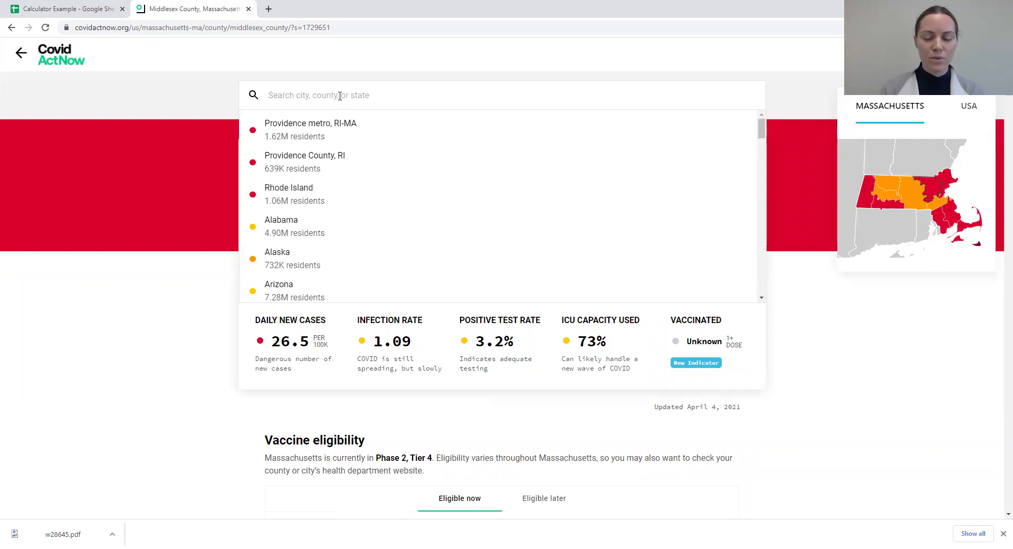
pyautogui.write('11235')
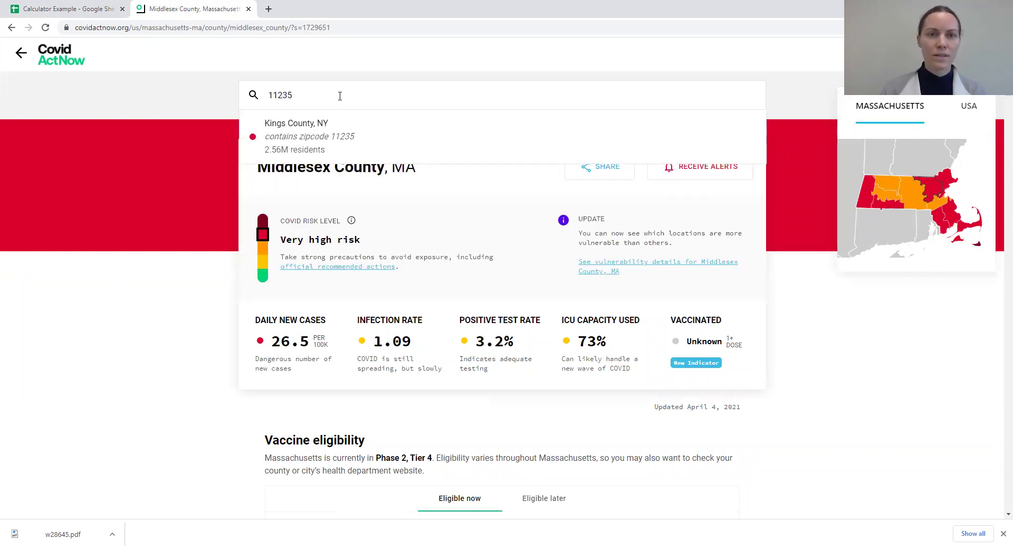
pyautogui.click(332, 136)
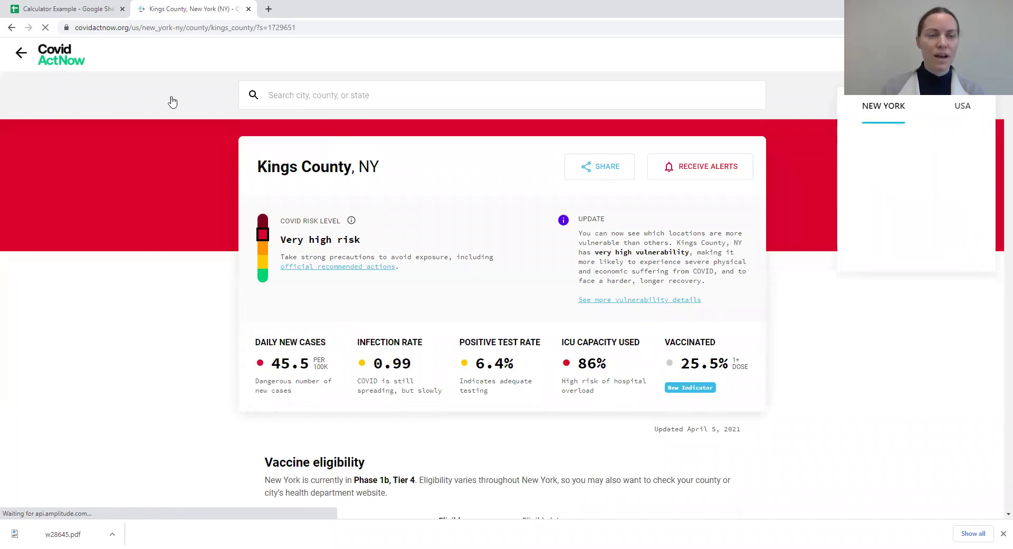
# - Enter a 45.5 case rate for Kid #3 and Adult #1
pyautogui.click(87, 11)
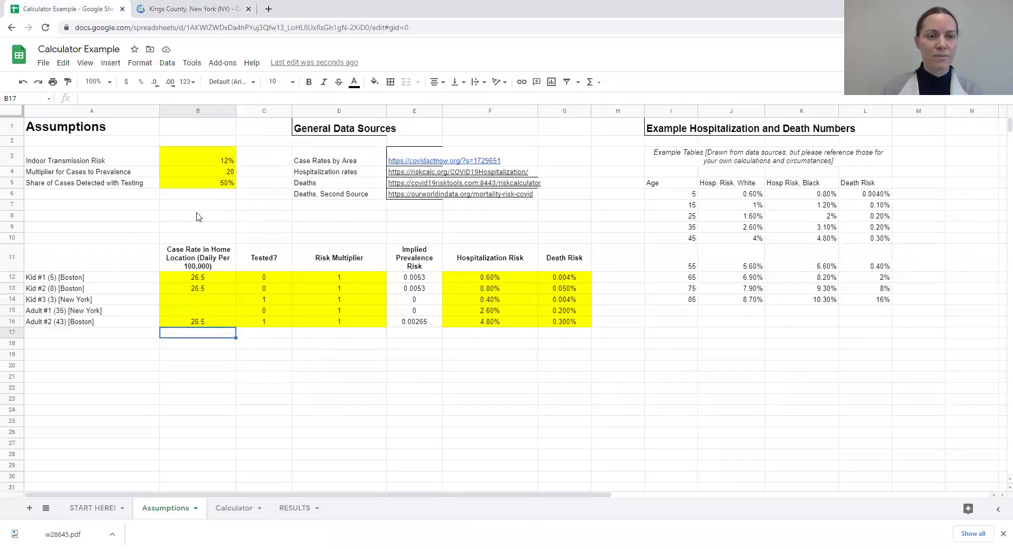
pyautogui.press('Up')
pyautogui.press('Up')
pyautogui.press('Up')
pyautogui.write('45.5')
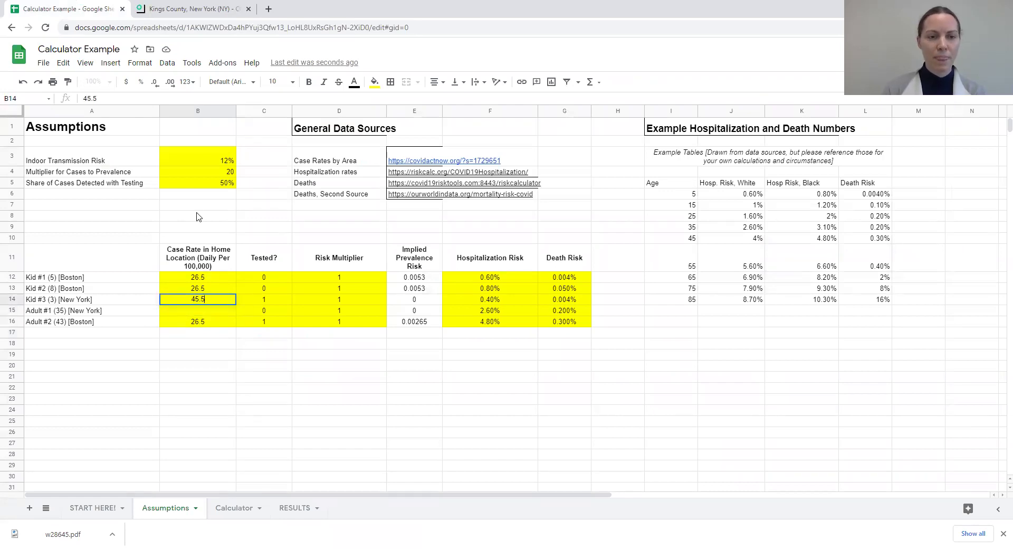
pyautogui.press('Return')
pyautogui.write('45.5')
pyautogui.press('Return')
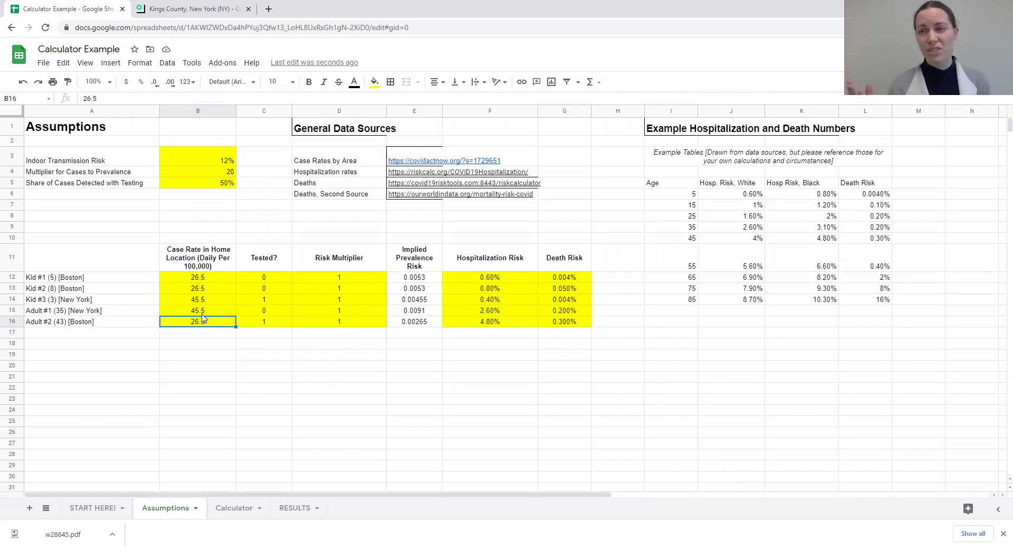
pyautogui.click(197, 173)
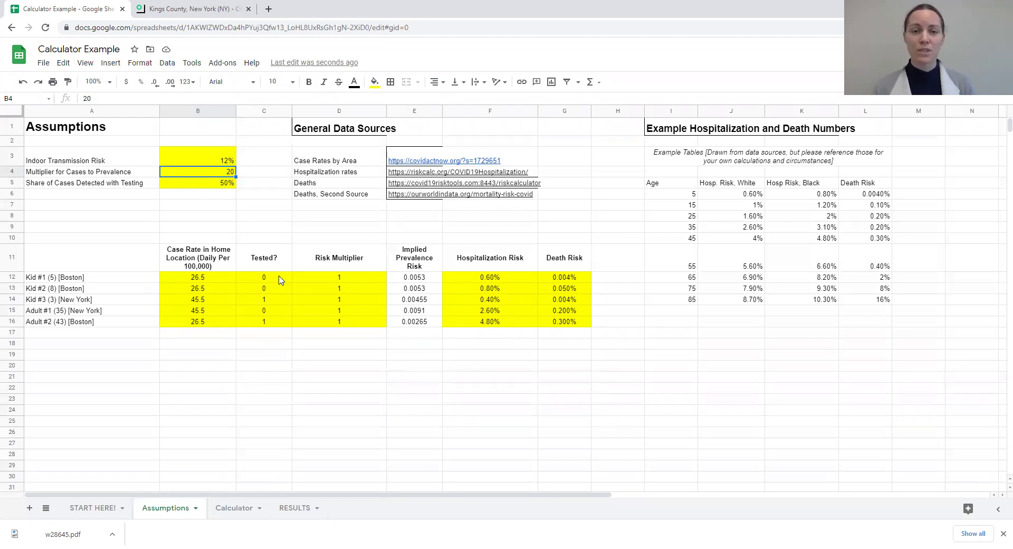
pyautogui.click(283, 280)
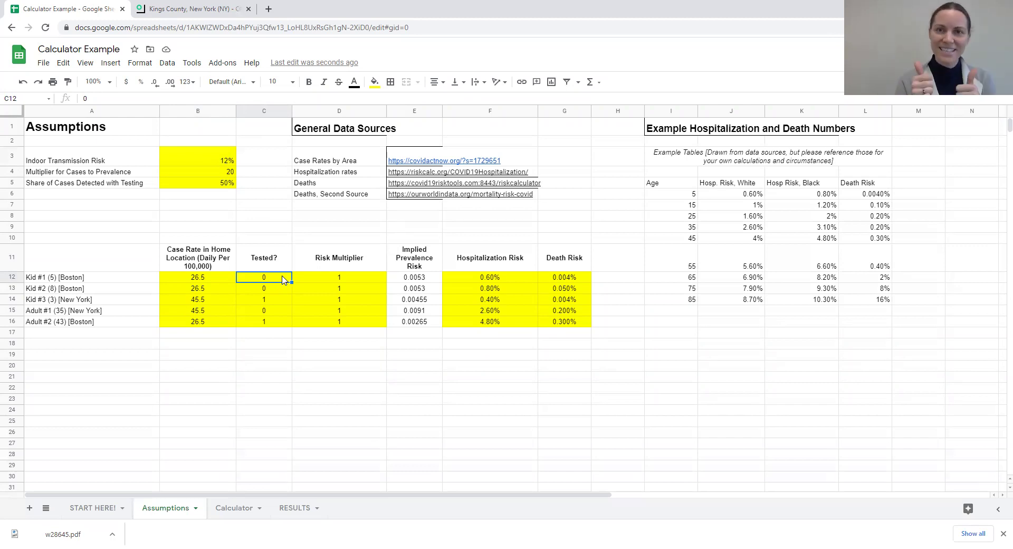
# - Mark Kid #1, Kid #2 and Adult #1 as tested (1) and Kid #3 as untested (0)
pyautogui.write('1')
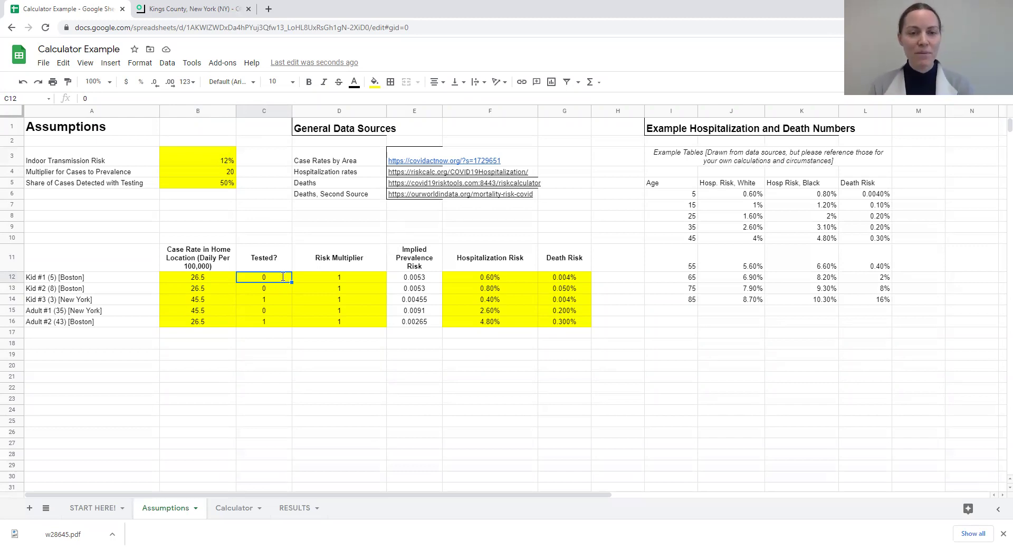
pyautogui.press('Return')
pyautogui.write('1')
pyautogui.press('Return')
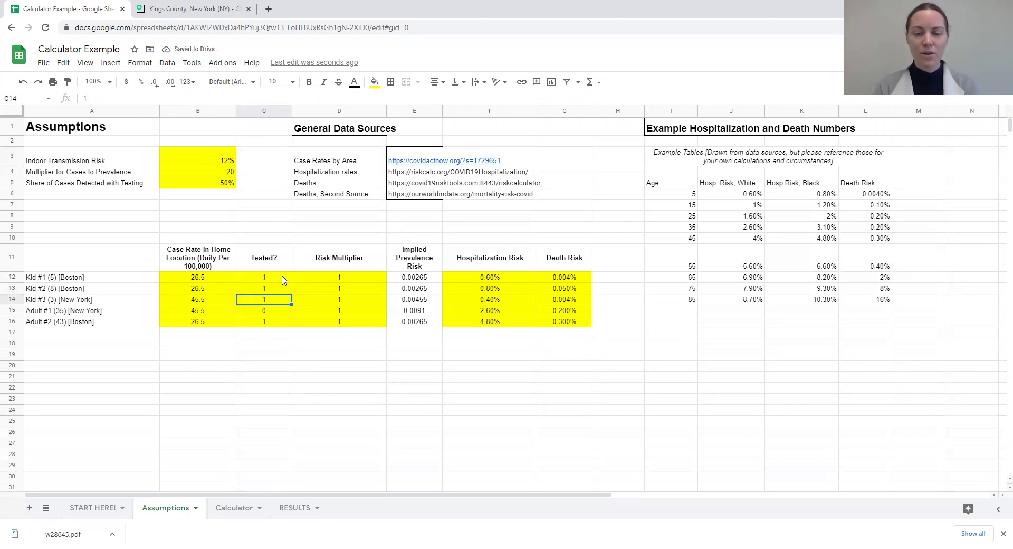
pyautogui.write('0')
pyautogui.press('Return')
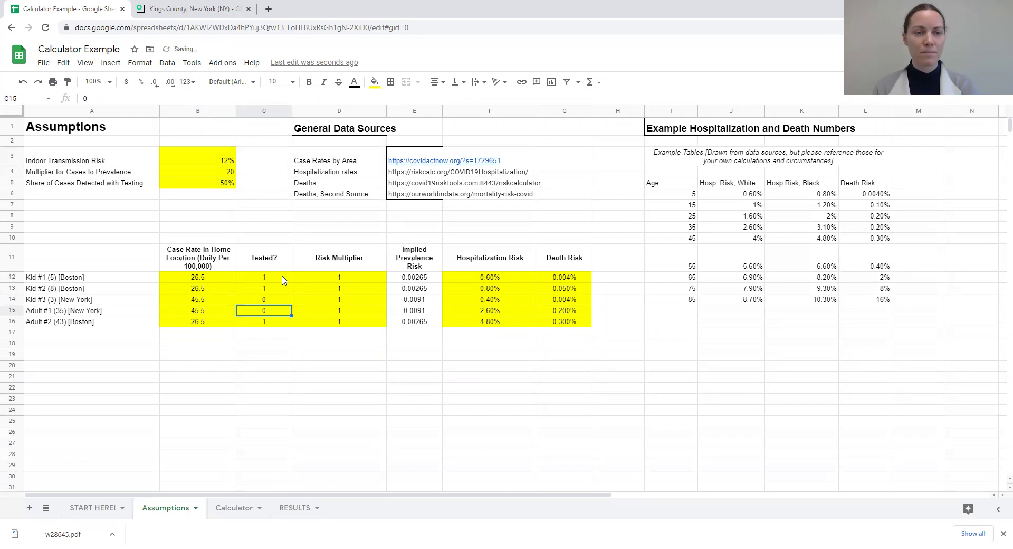
pyautogui.write('1')
pyautogui.press('Return')
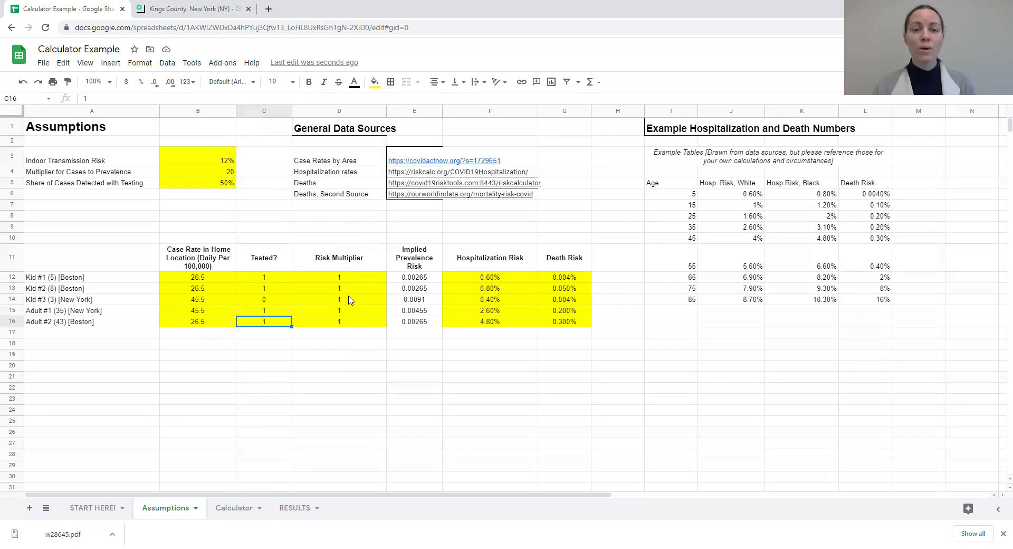
pyautogui.click(364, 281)
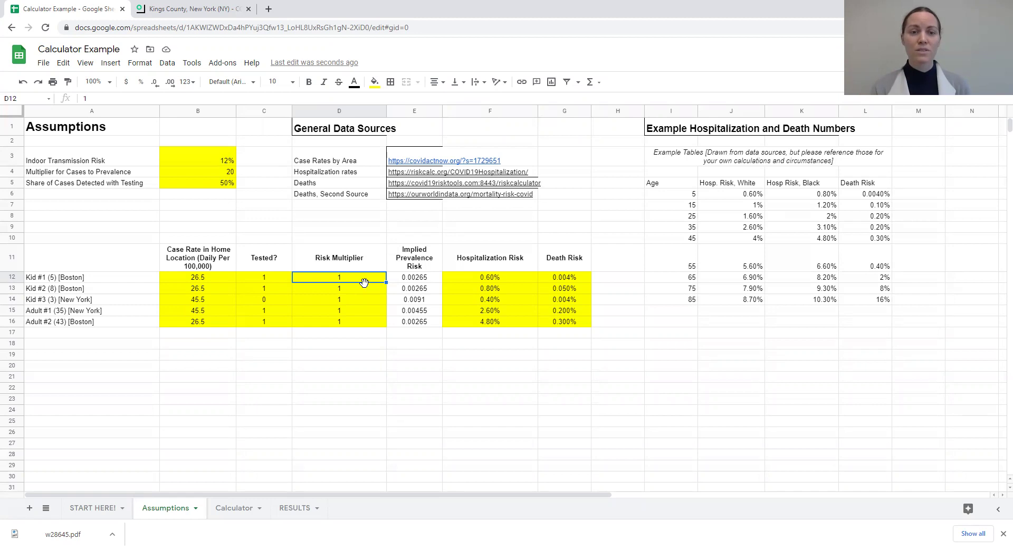
pyautogui.press('Down')
pyautogui.press('Down')
pyautogui.press('Down')
pyautogui.press('Down')
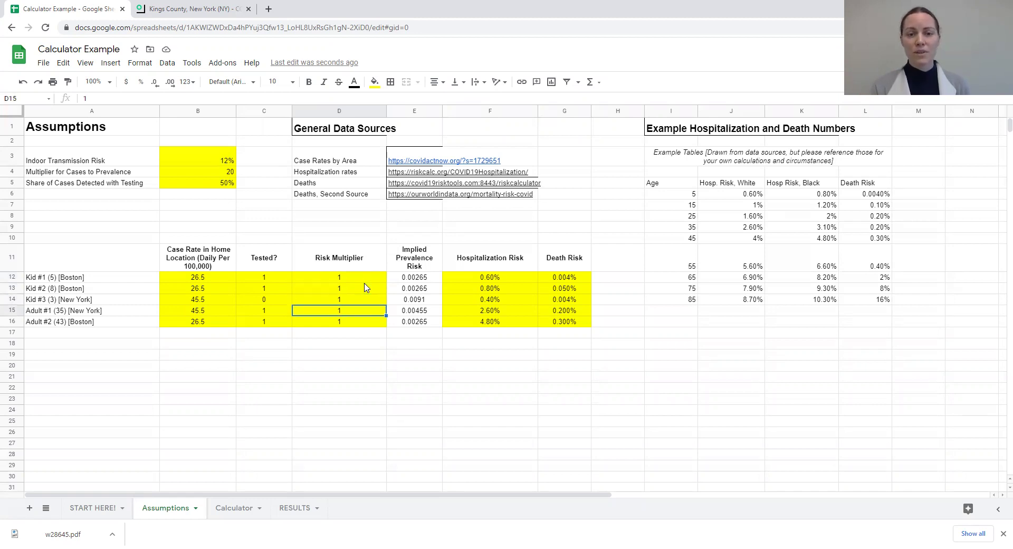
pyautogui.press('Up')
pyautogui.press('Up')
pyautogui.press('Up')
pyautogui.press('Up')
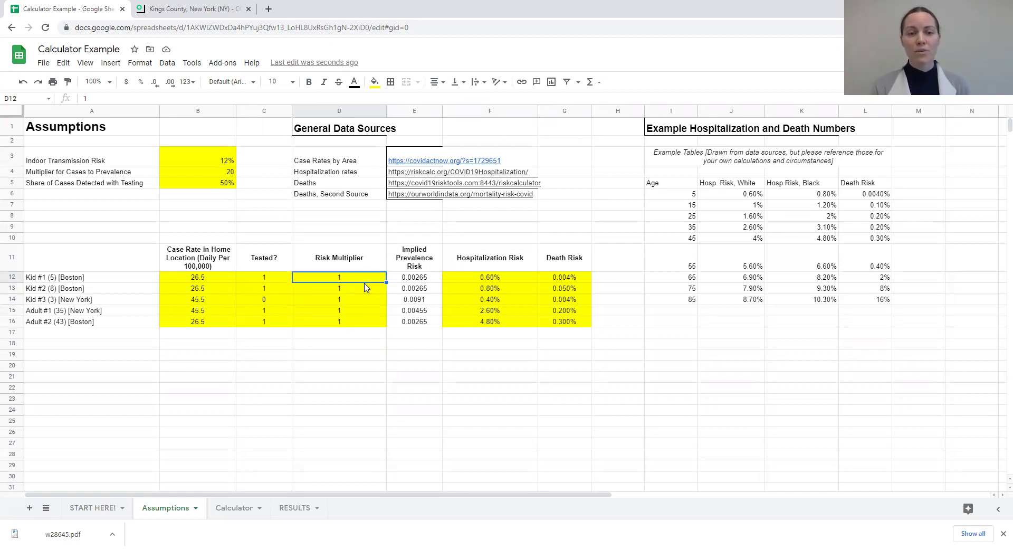
pyautogui.press('Down')
pyautogui.press('Down')
pyautogui.press('Down')
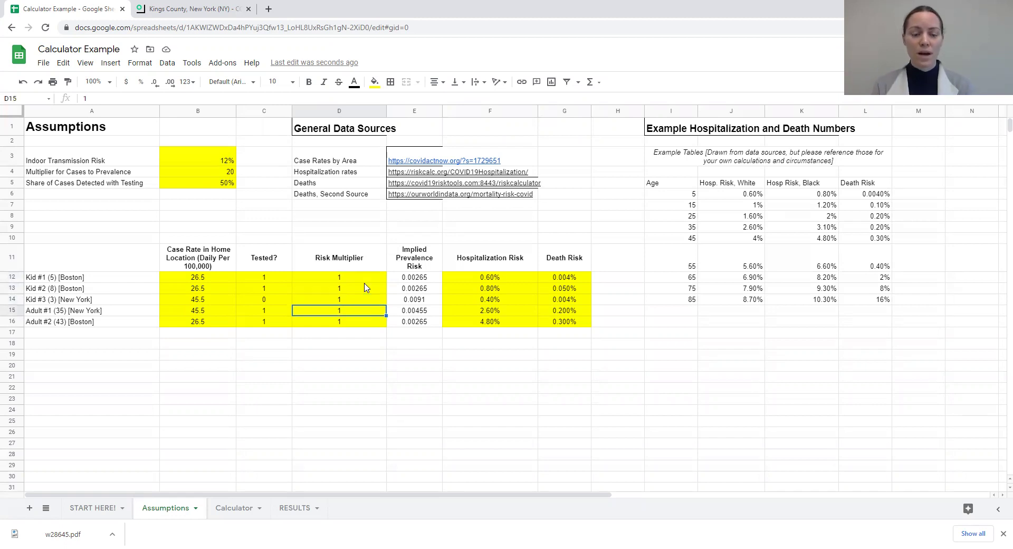
pyautogui.write('2')
pyautogui.press('Return')
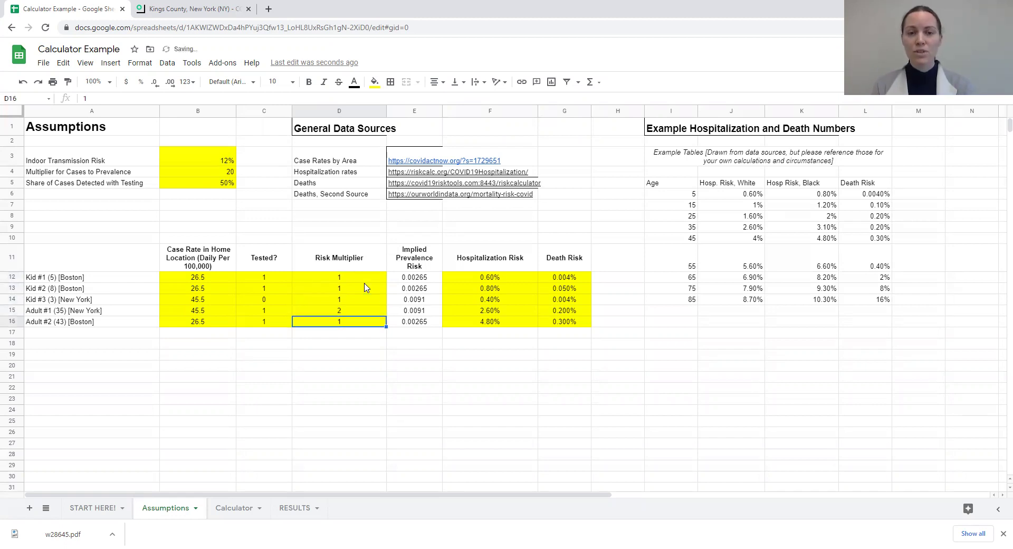
pyautogui.press('Up')
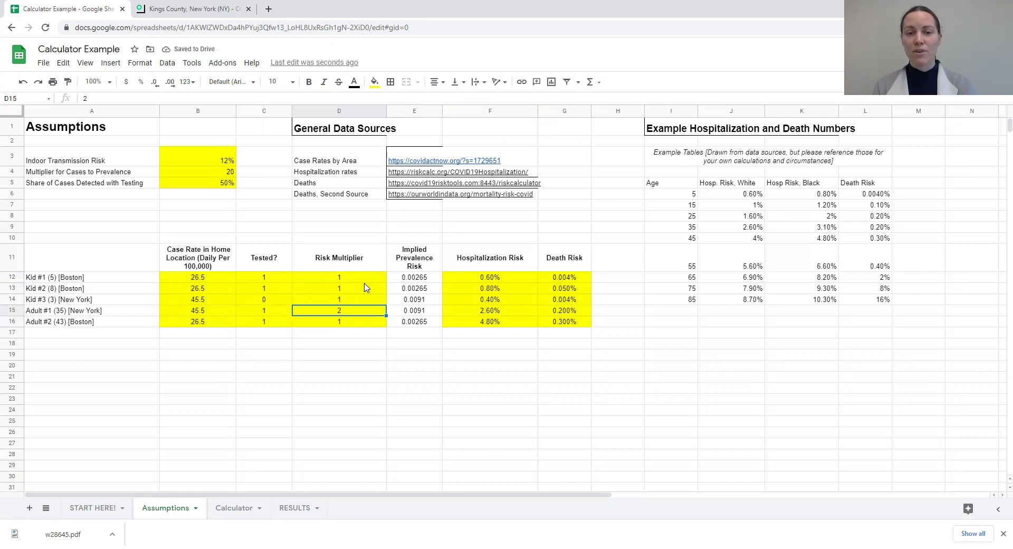
pyautogui.press('Right')
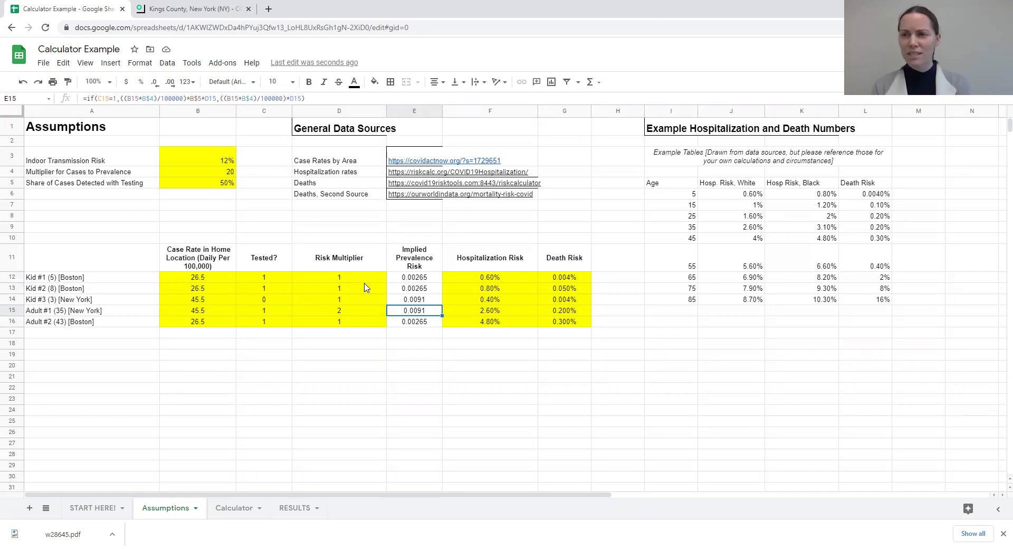
pyautogui.press('Left')
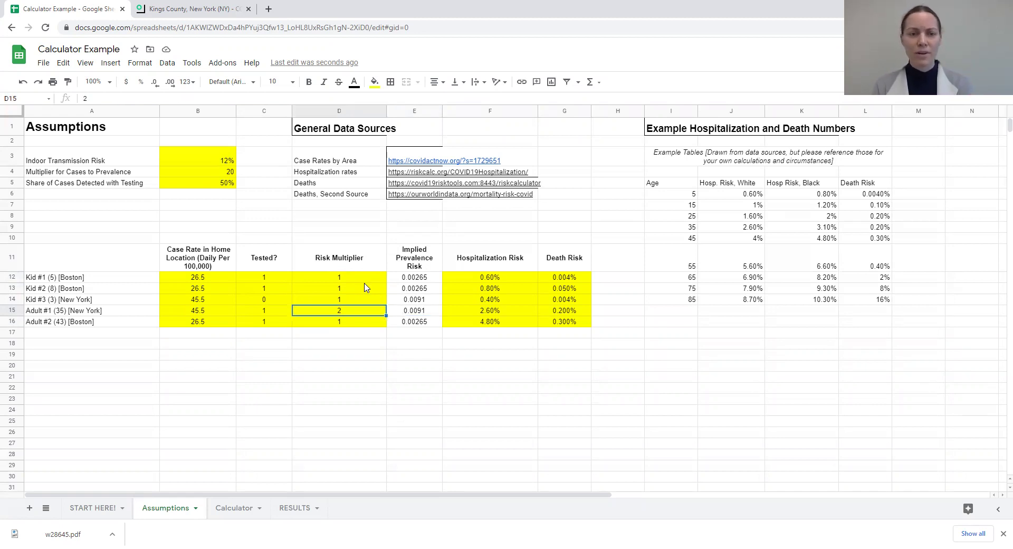
pyautogui.write('1')
pyautogui.press('Return')
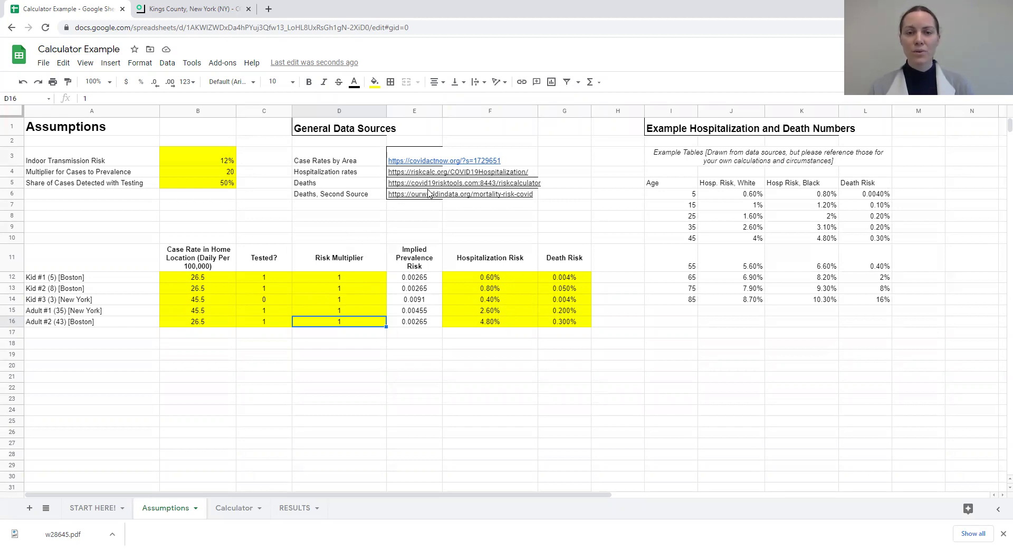
# - Open the riskcalc.org hospitalization risk calculator from E4's link, then return to the spreadsheet
pyautogui.moveTo(418, 176)
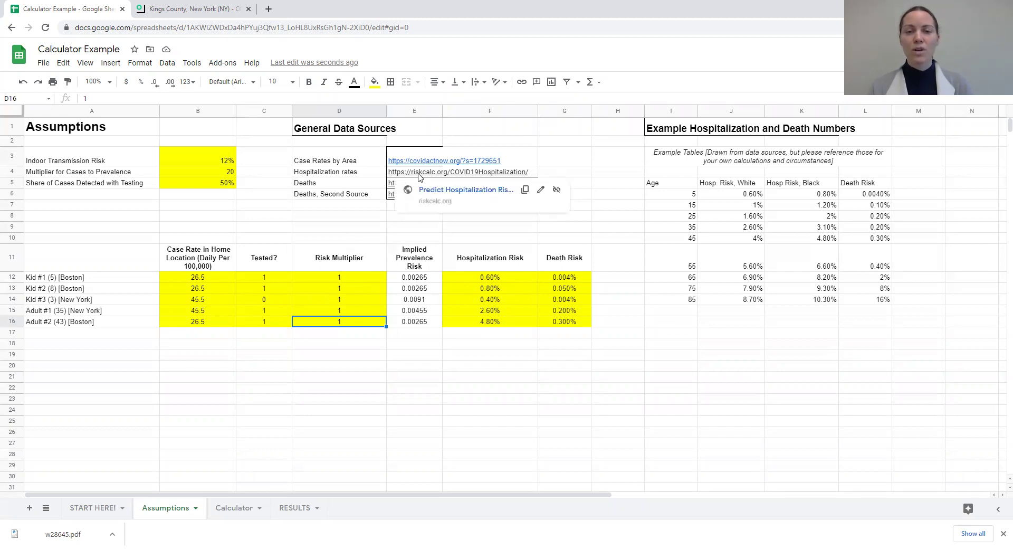
pyautogui.click(429, 190)
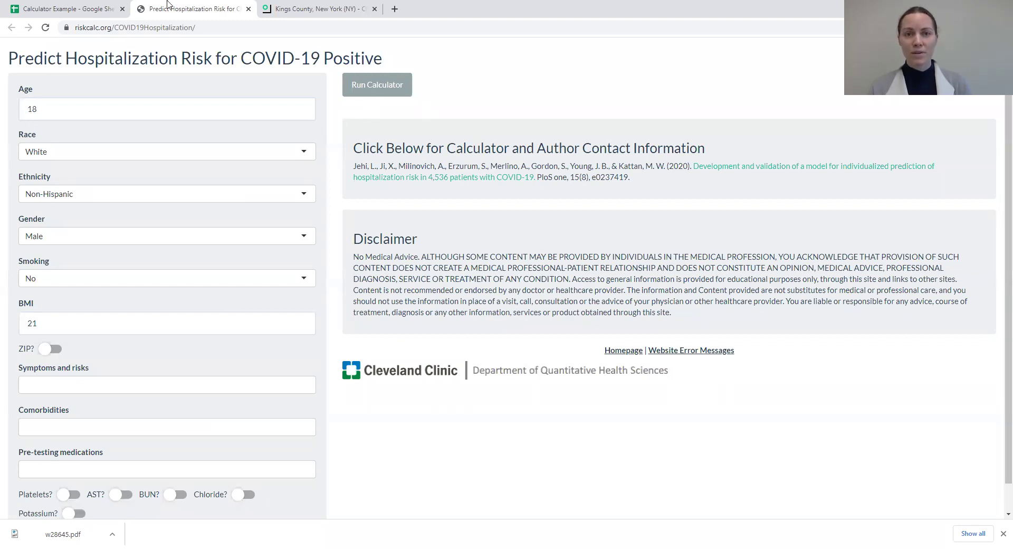
pyautogui.click(60, 9)
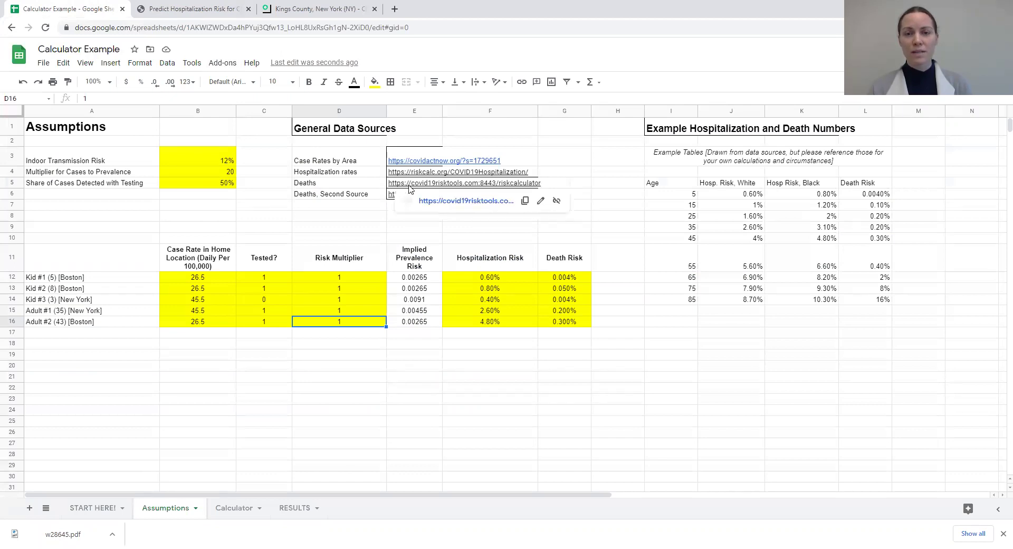
pyautogui.moveTo(409, 188)
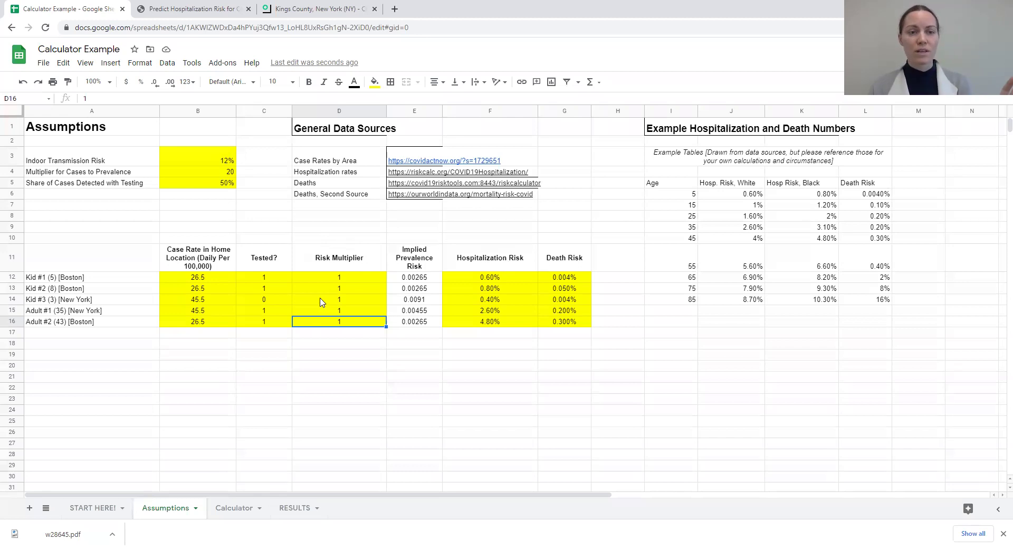
pyautogui.click(203, 162)
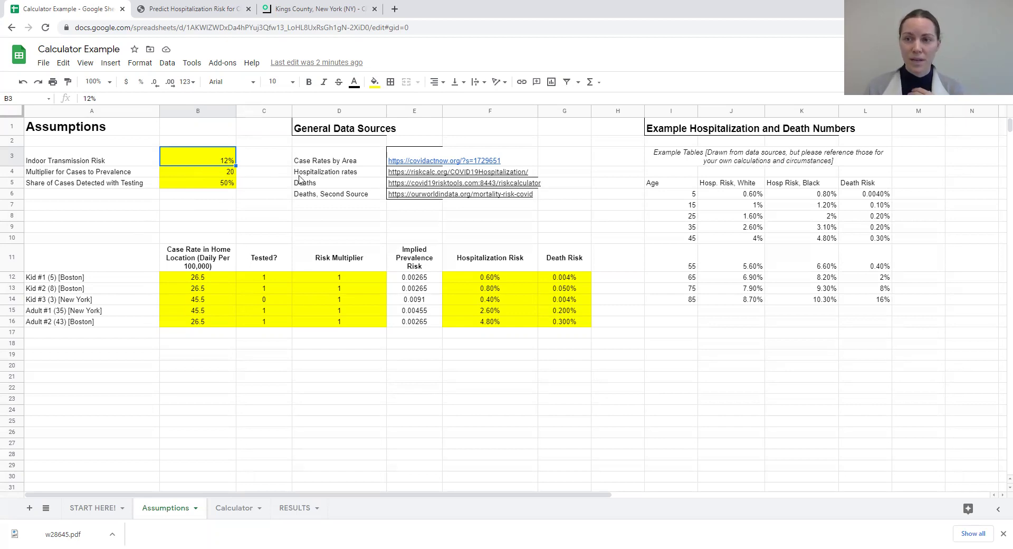
# - Inspect the Kid 1 to Kid 2 transmission formula in D5 on the Calculator sheet
pyautogui.click(227, 509)
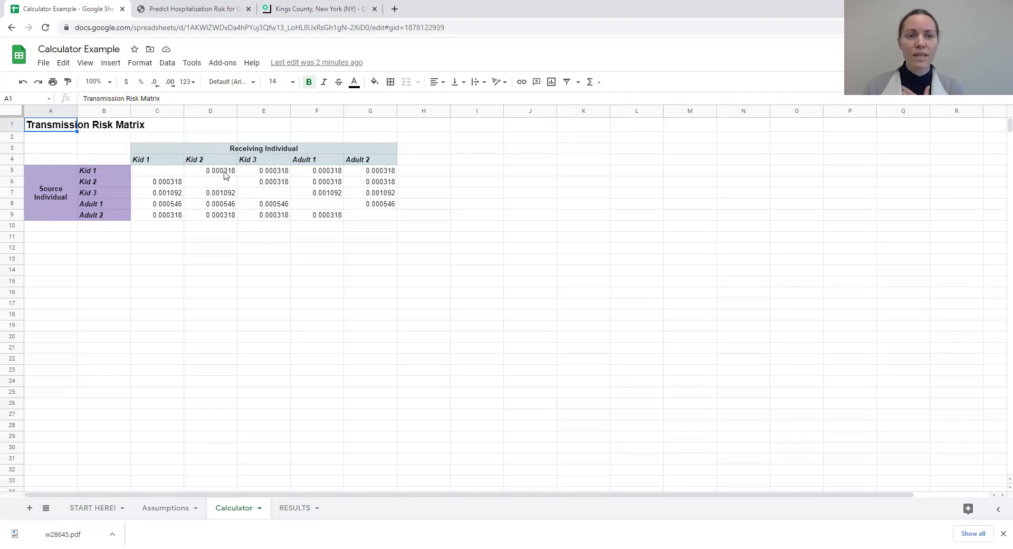
pyautogui.click(233, 174)
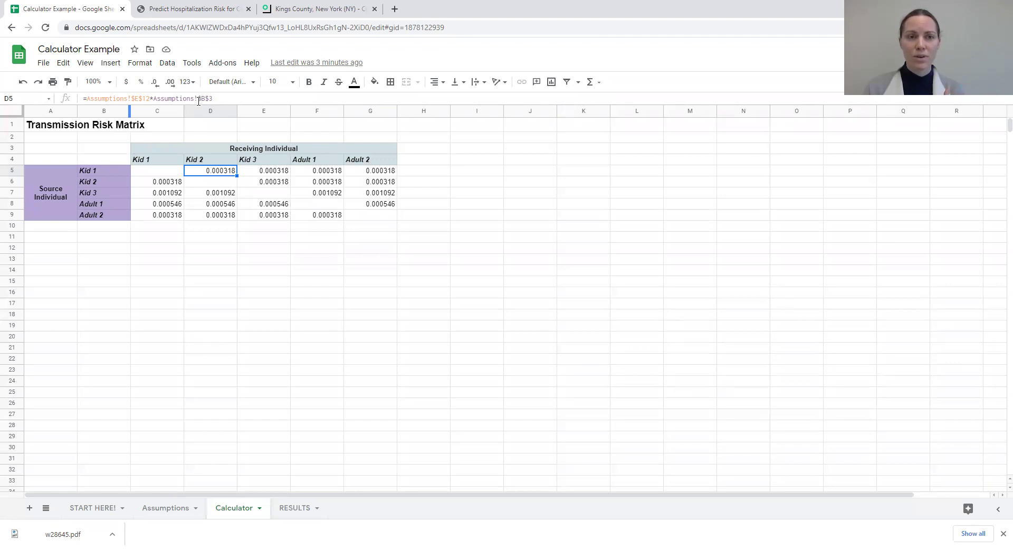
pyautogui.click(165, 505)
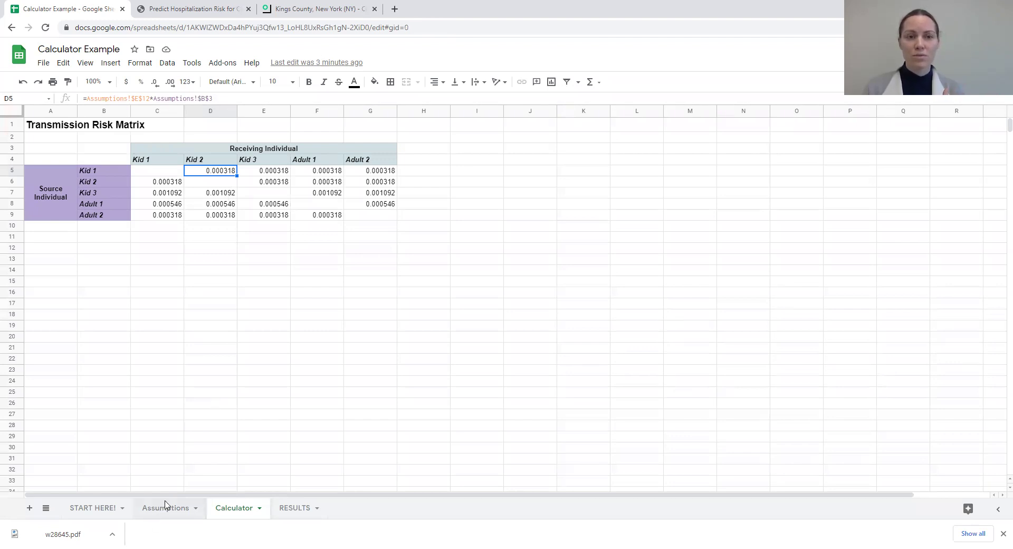
pyautogui.click(239, 508)
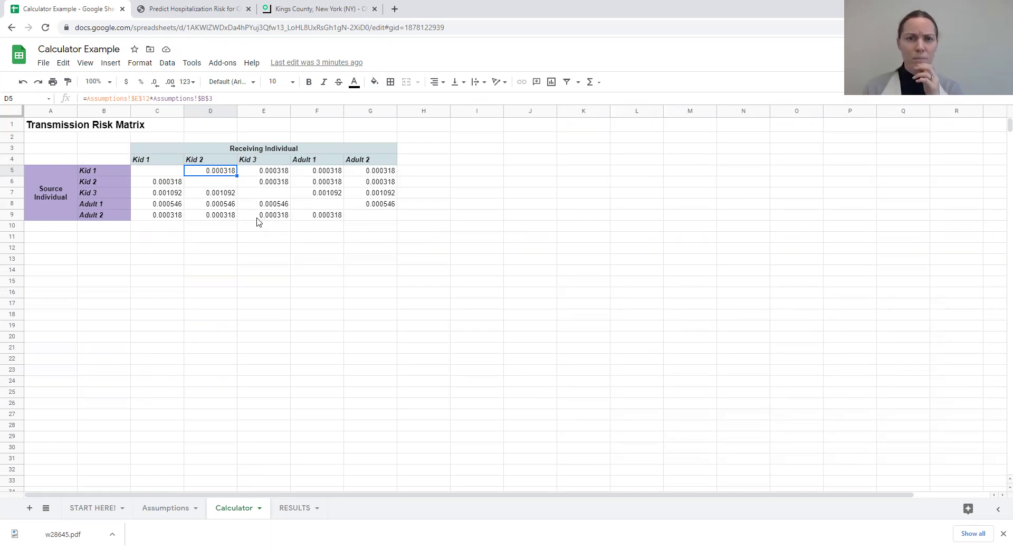
# - Inspect Kid 1's and Kid 3's infection risk formulas on RESULTS, cross-checking the Calculator sheet
pyautogui.click(286, 510)
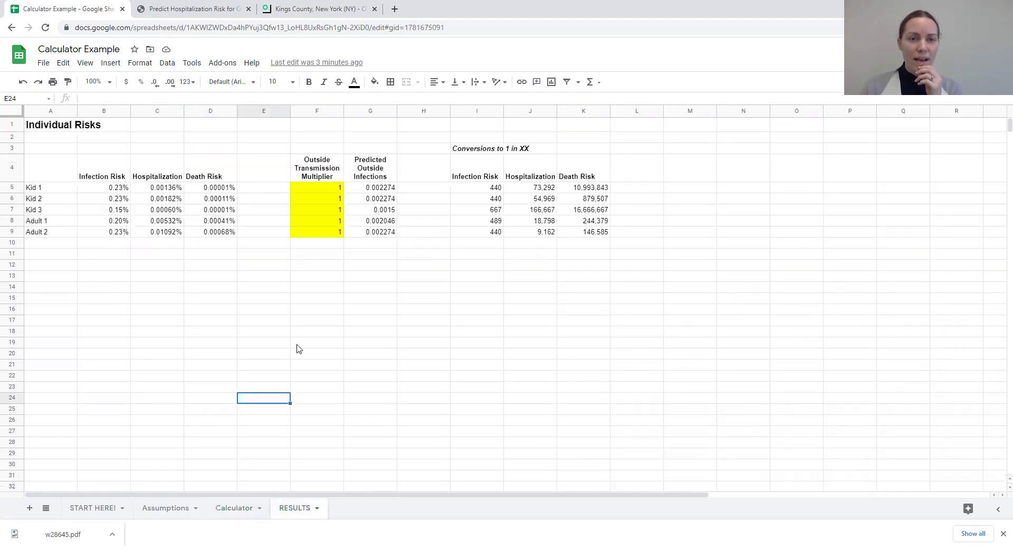
pyautogui.click(273, 212)
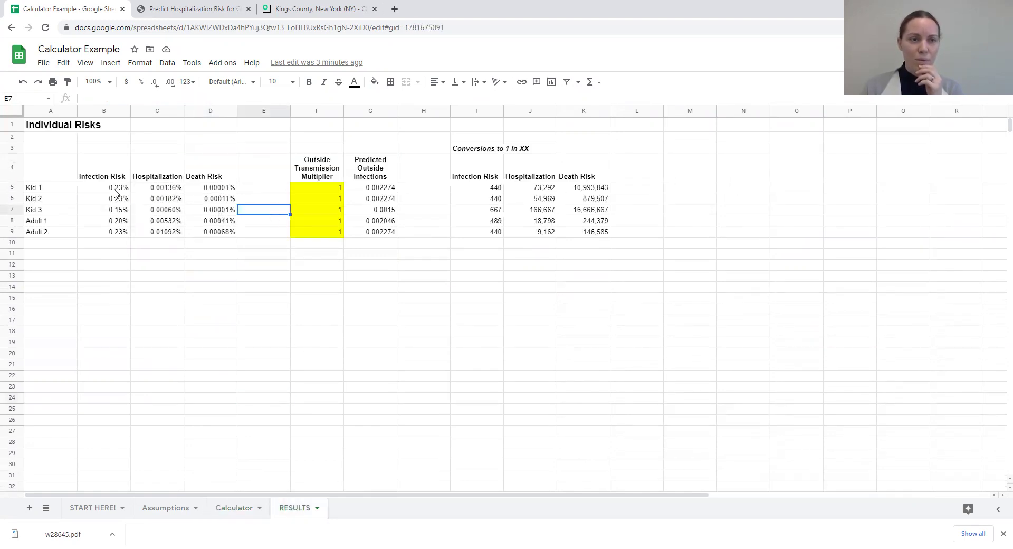
pyautogui.click(63, 189)
pyautogui.click(105, 191)
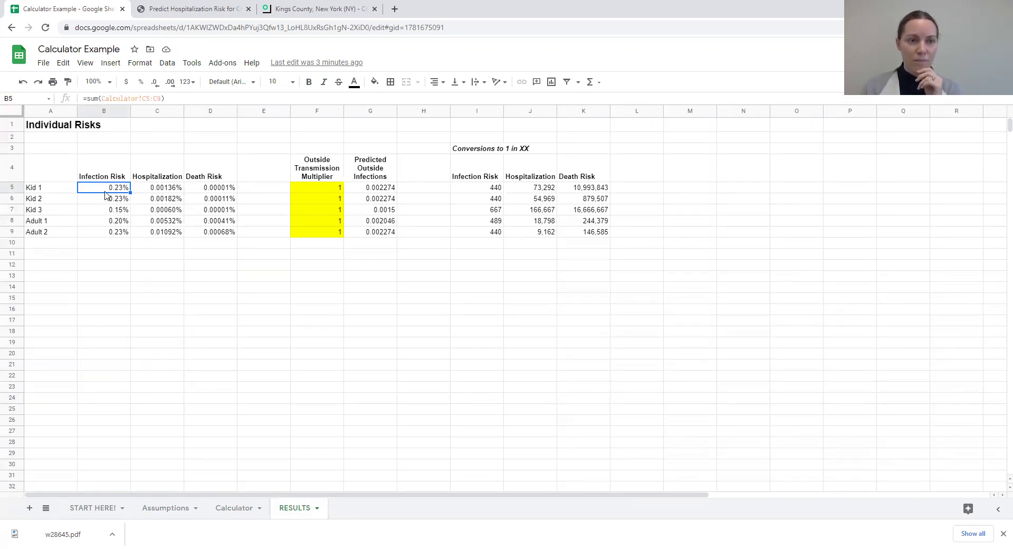
pyautogui.click(234, 506)
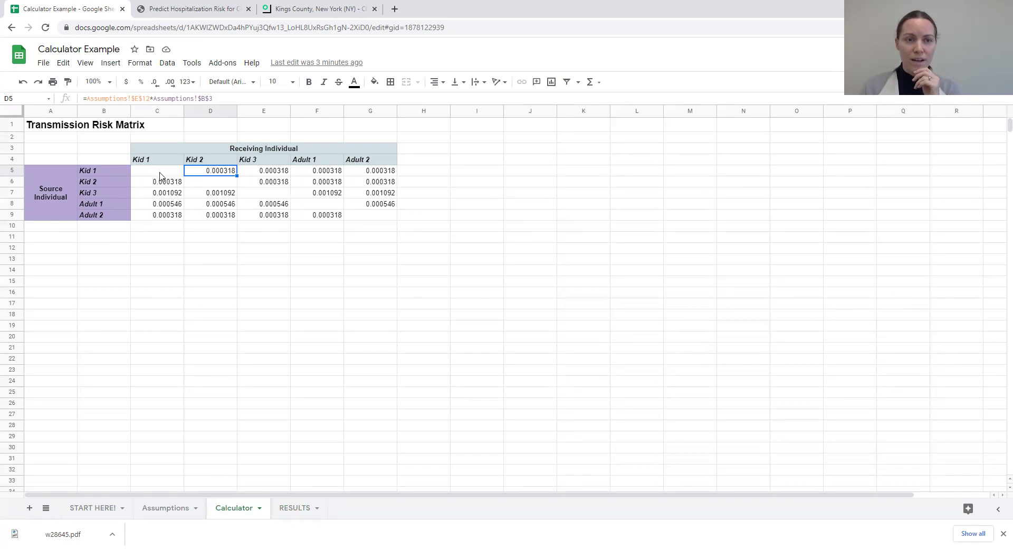
pyautogui.click(294, 507)
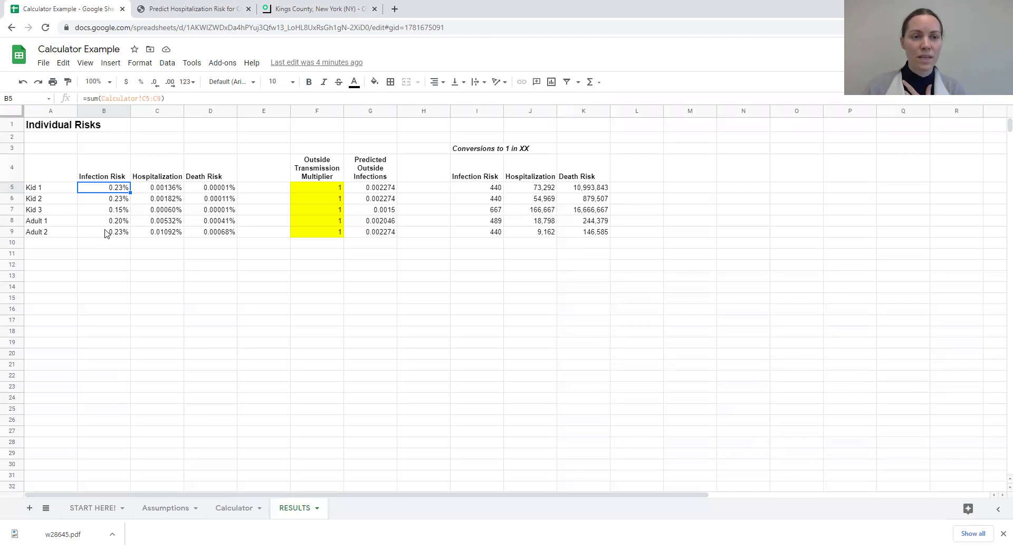
pyautogui.click(97, 210)
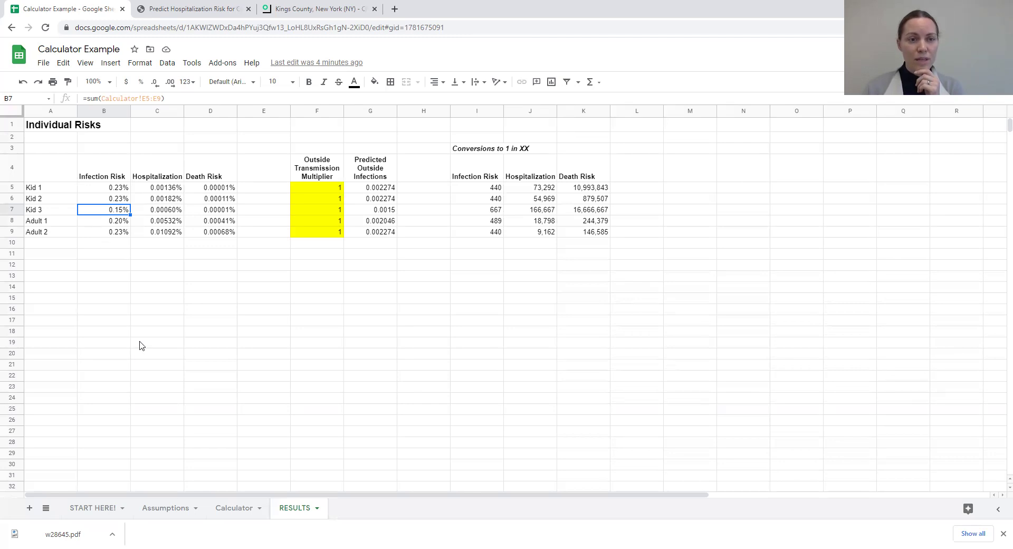
pyautogui.click(162, 509)
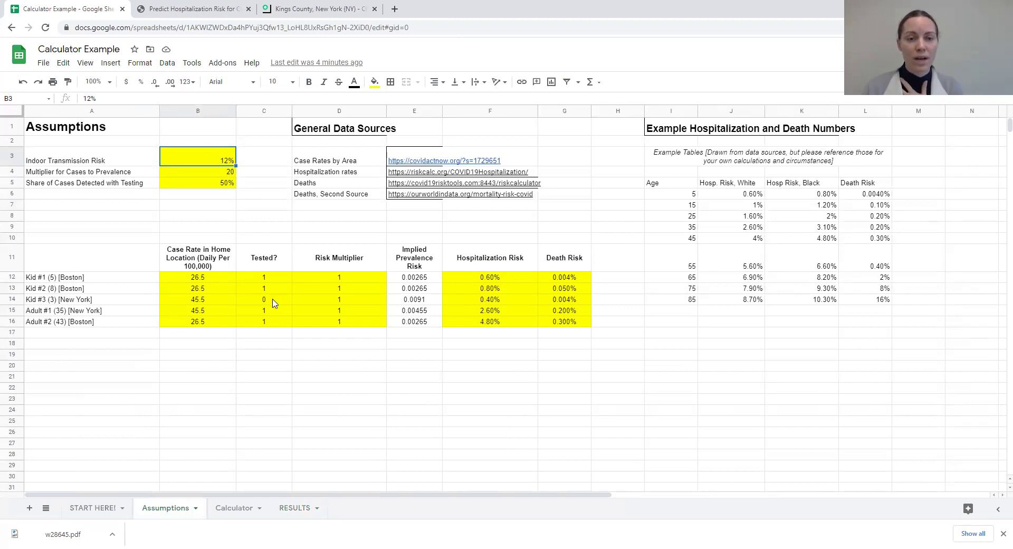
pyautogui.click(269, 280)
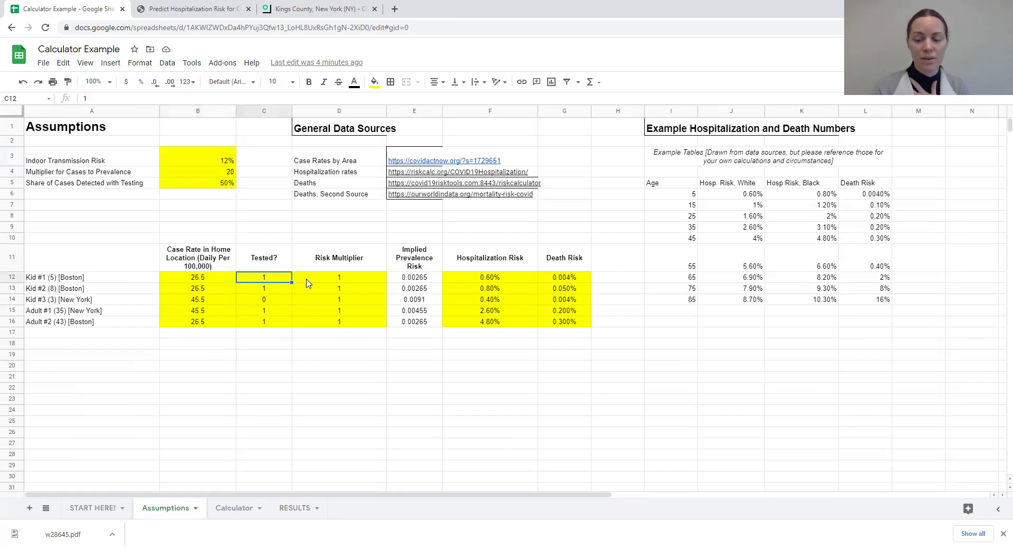
pyautogui.write('0')
pyautogui.press('Return')
pyautogui.write('0')
pyautogui.press('Return')
pyautogui.write('00')
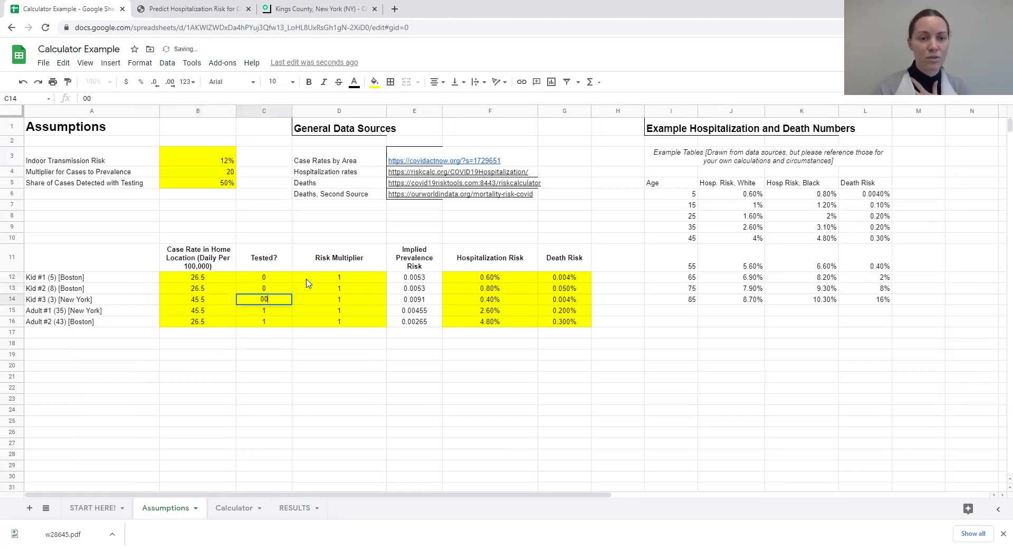
pyautogui.press('Return')
pyautogui.write('0')
pyautogui.press('Return')
pyautogui.write('0')
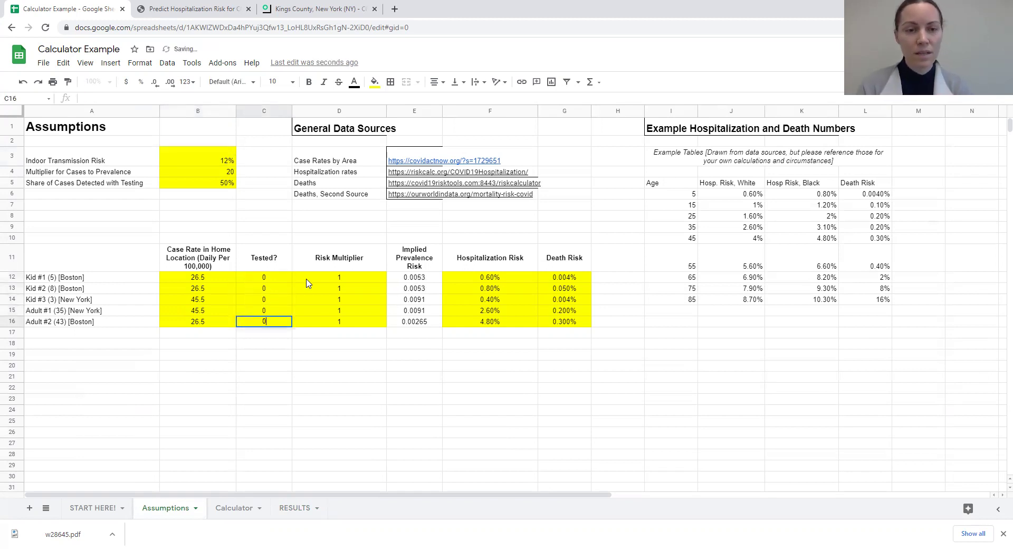
pyautogui.press('Return')
pyautogui.click(243, 508)
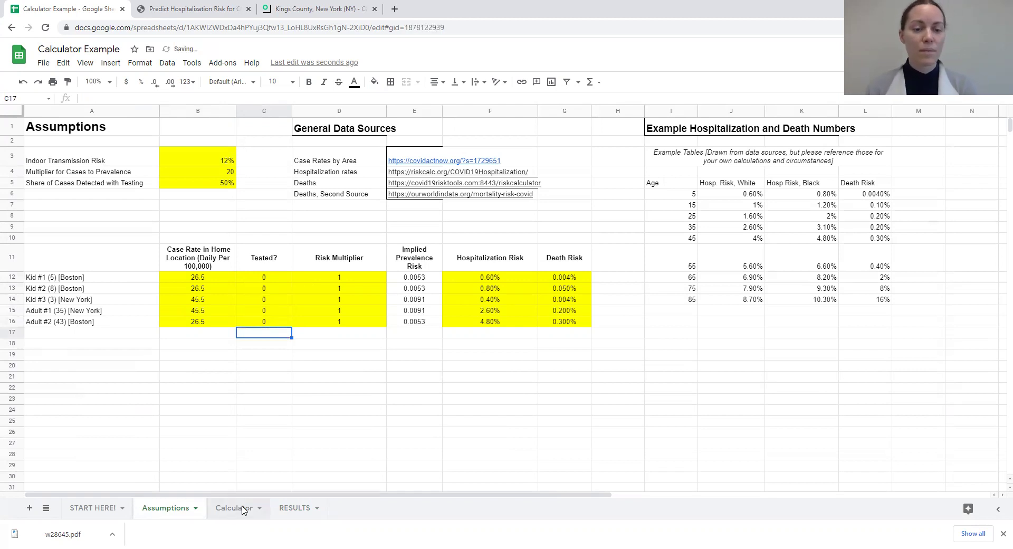
pyautogui.click(294, 508)
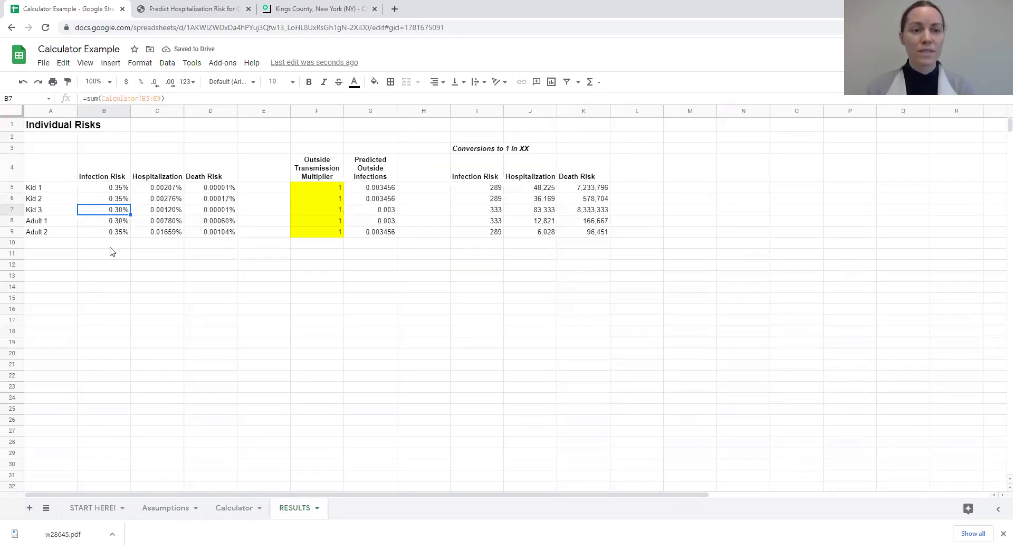
pyautogui.click(171, 508)
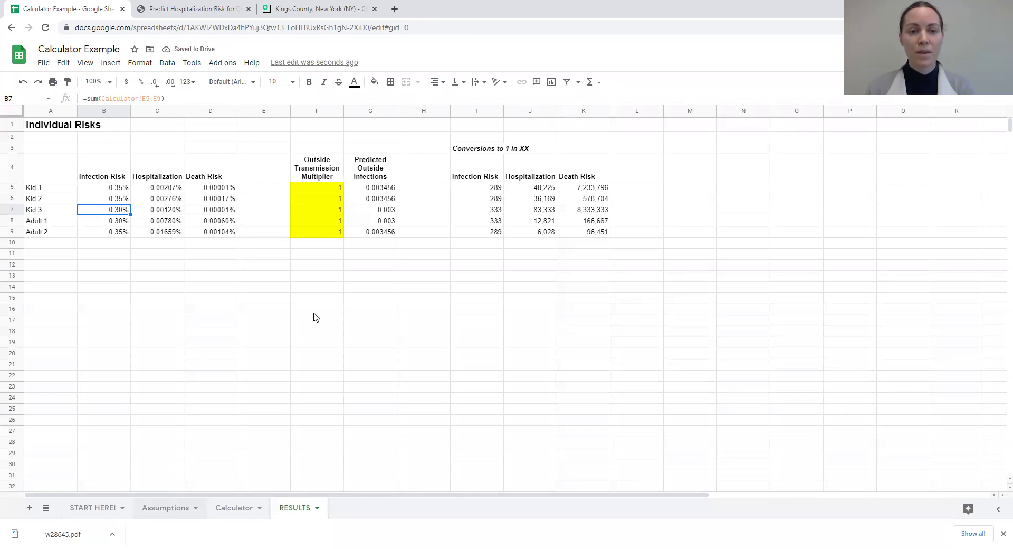
pyautogui.click(287, 281)
pyautogui.write('1')
pyautogui.press('Return')
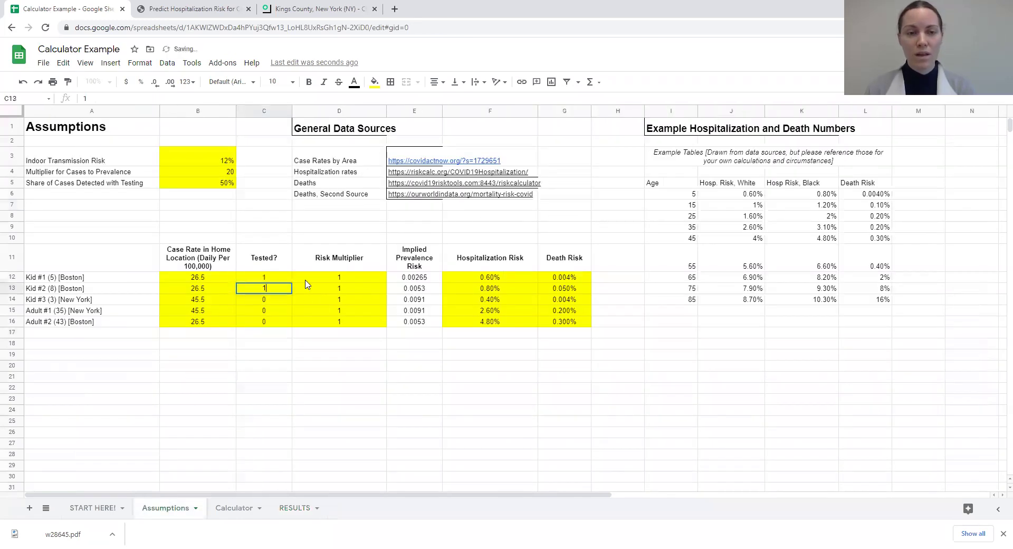
pyautogui.write('1')
pyautogui.press('Return')
pyautogui.press('Down')
pyautogui.write('1')
pyautogui.press('Return')
pyautogui.write('1')
pyautogui.press('Tab')
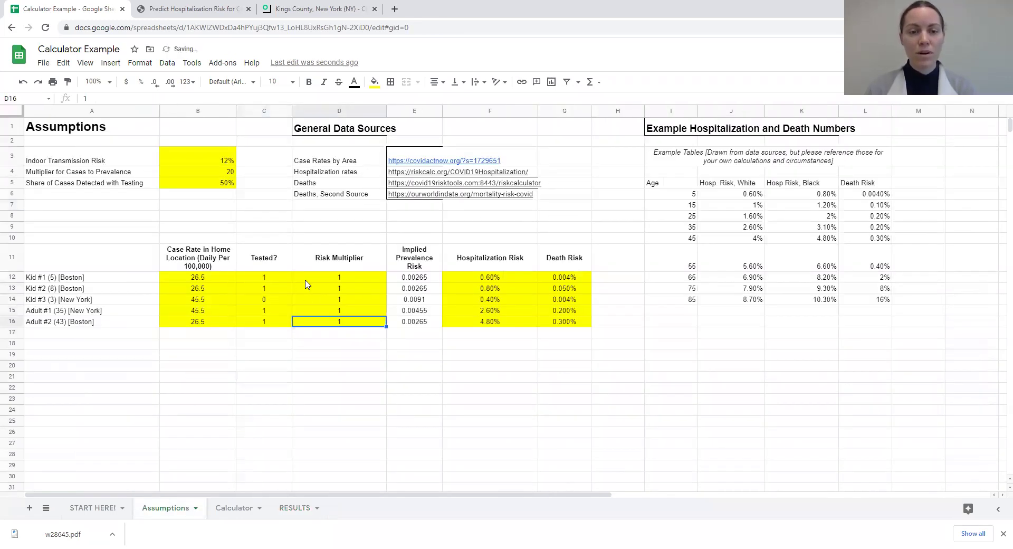
pyautogui.press('Up')
pyautogui.press('Up')
pyautogui.press('Up')
pyautogui.press('Up')
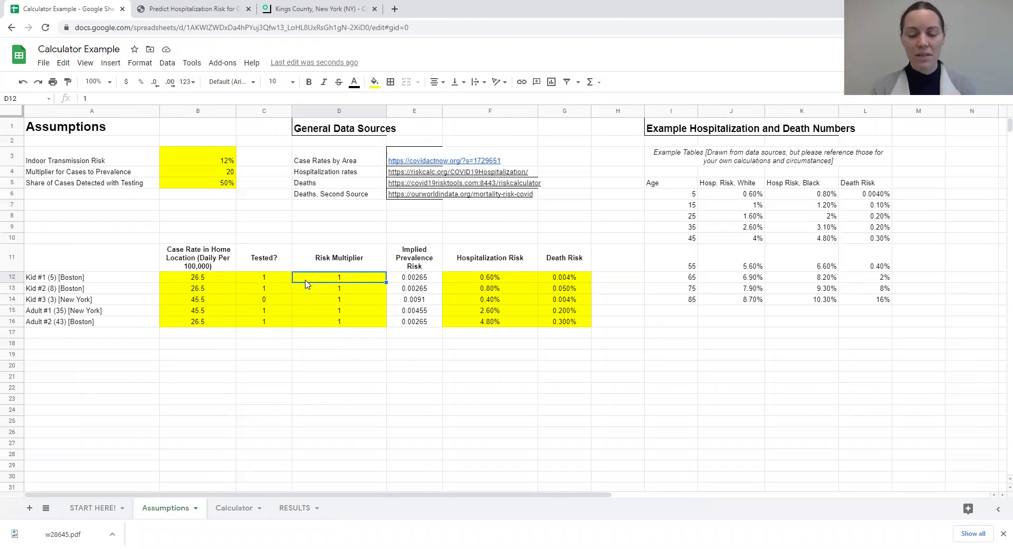
# - Set the three kids' risk multipliers to 0.5 and view the lowered risks on RESULTS
pyautogui.write('0.5')
pyautogui.press('Return')
pyautogui.write('0.5')
pyautogui.press('Return')
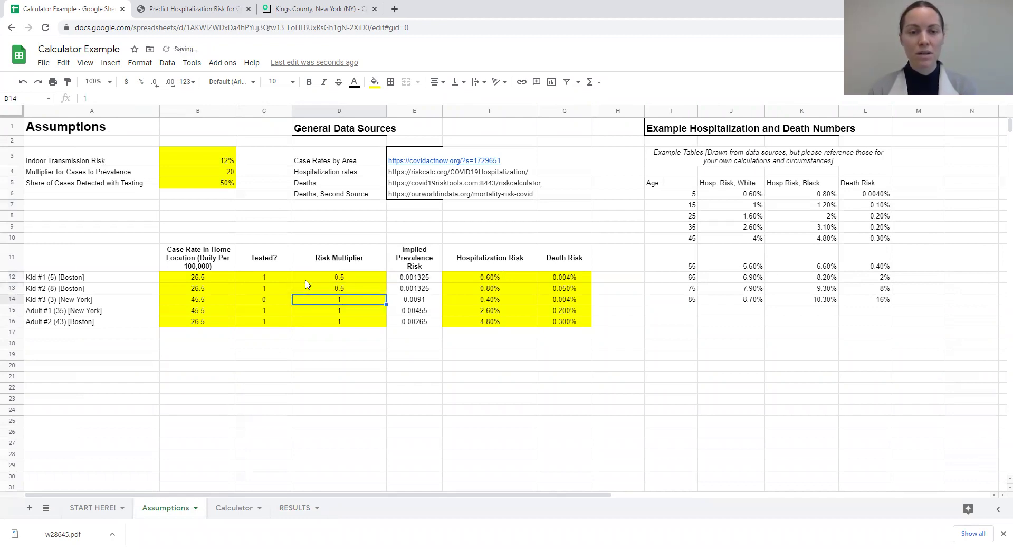
pyautogui.write('0.5')
pyautogui.press('Return')
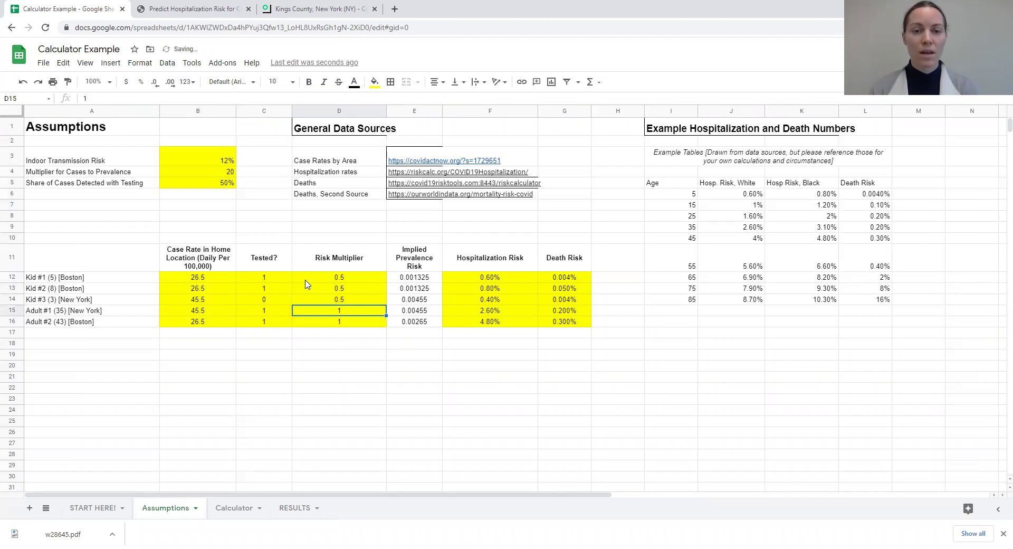
pyautogui.click(285, 515)
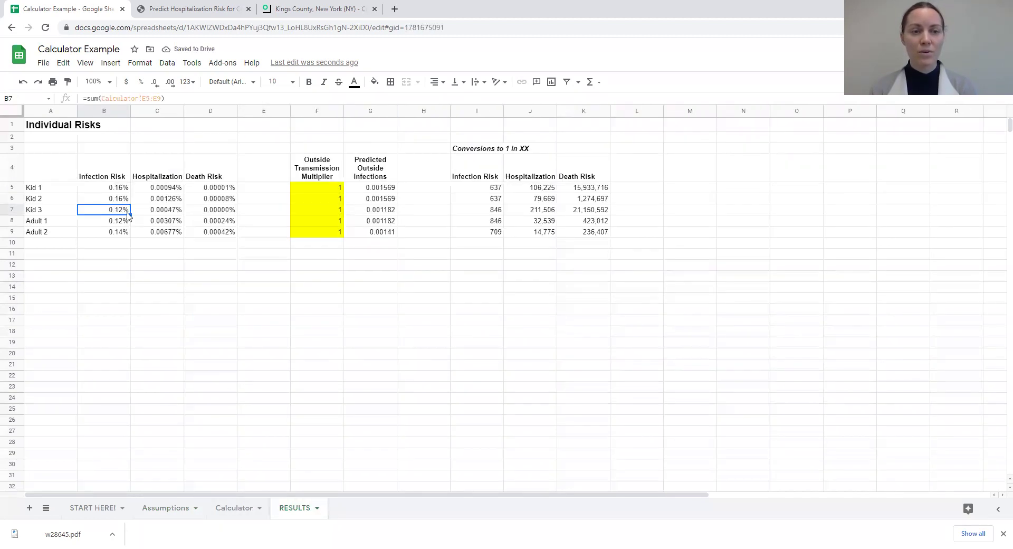
# - Restore all three kids' risk multipliers to 1 and view RESULTS again
pyautogui.click(166, 508)
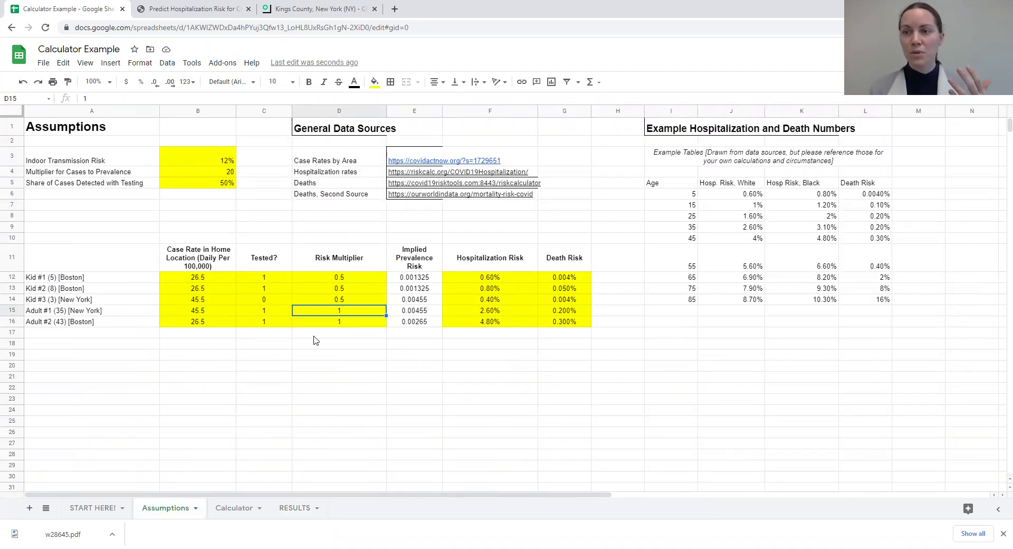
pyautogui.click(349, 279)
pyautogui.write('1')
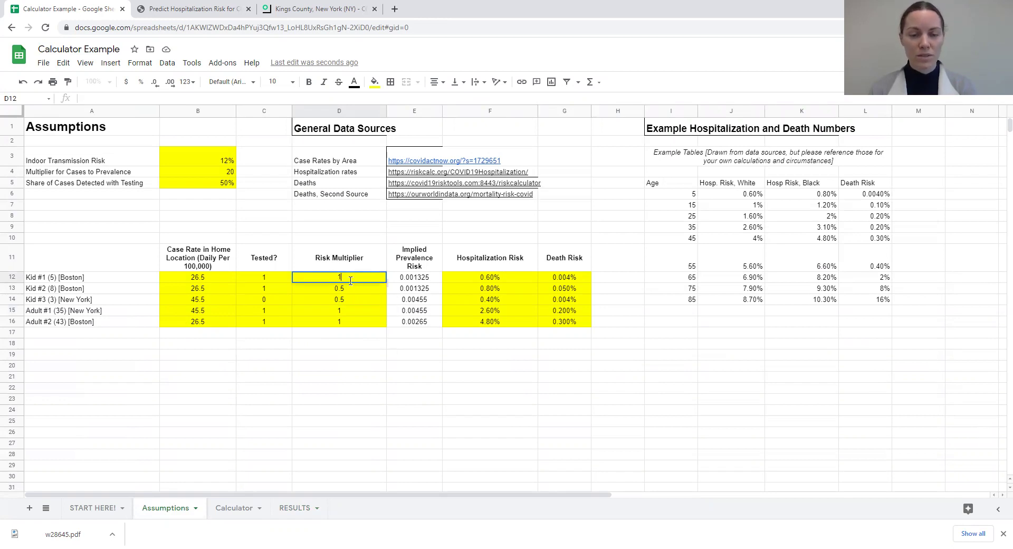
pyautogui.press('Return')
pyautogui.write('1')
pyautogui.press('Return')
pyautogui.write('1')
pyautogui.press('Return')
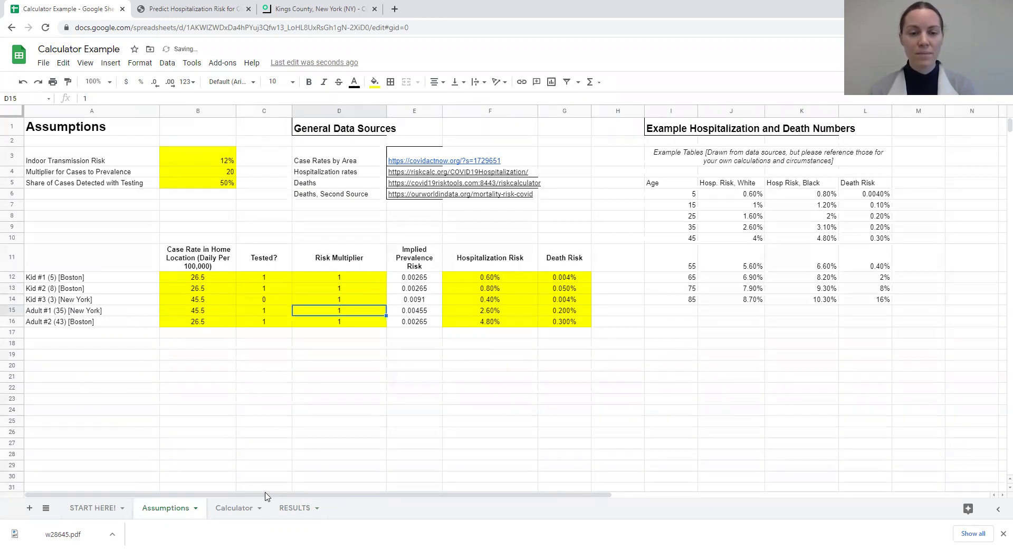
pyautogui.click(297, 509)
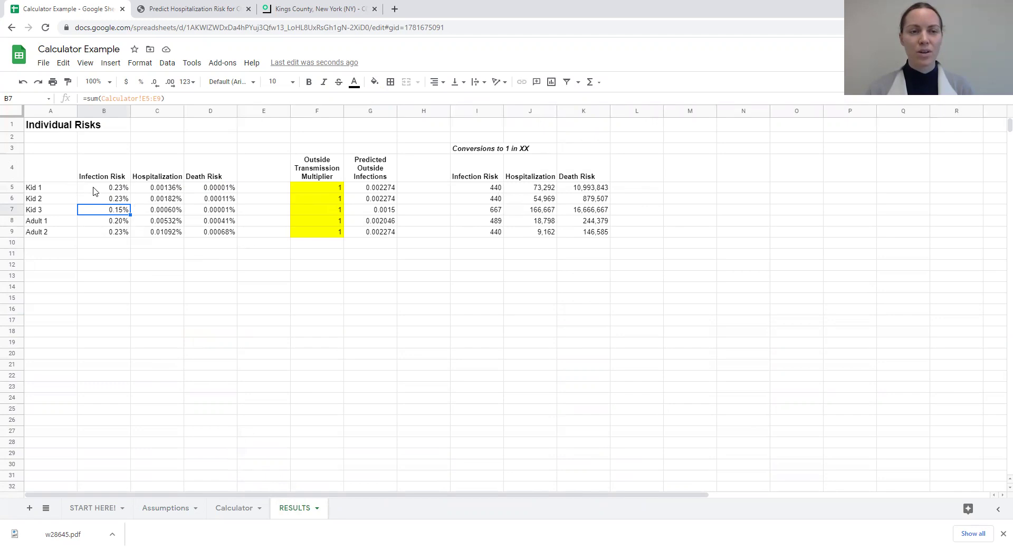
pyautogui.click(480, 190)
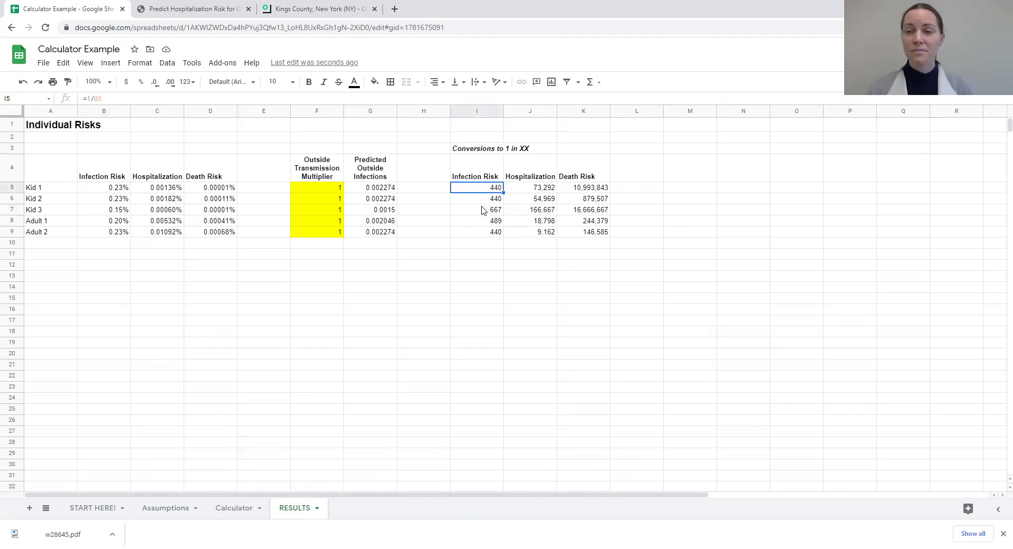
pyautogui.click(492, 245)
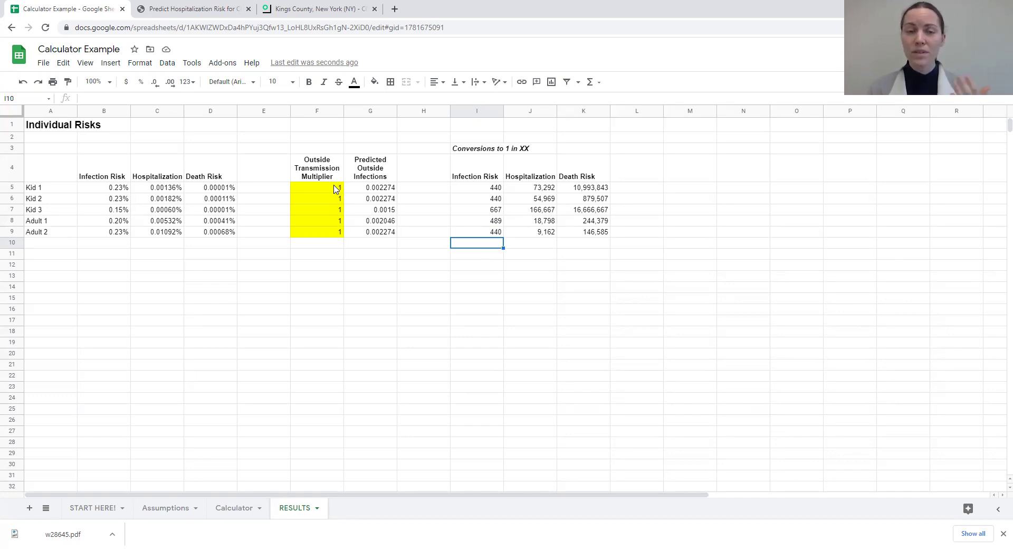
pyautogui.click(335, 190)
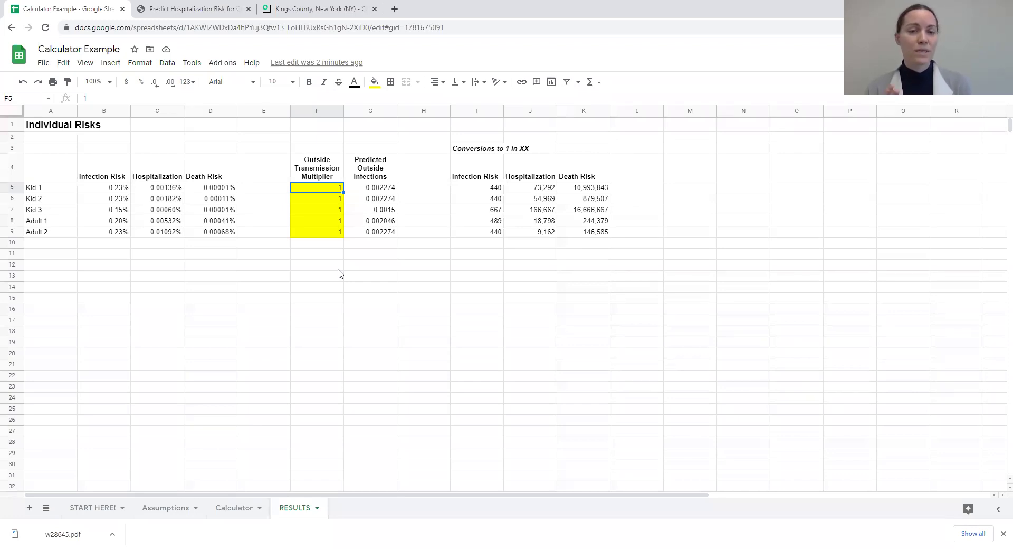
pyautogui.press('Left')
pyautogui.press('Left')
pyautogui.press('Left')
pyautogui.press('Left')
pyautogui.press('Left')
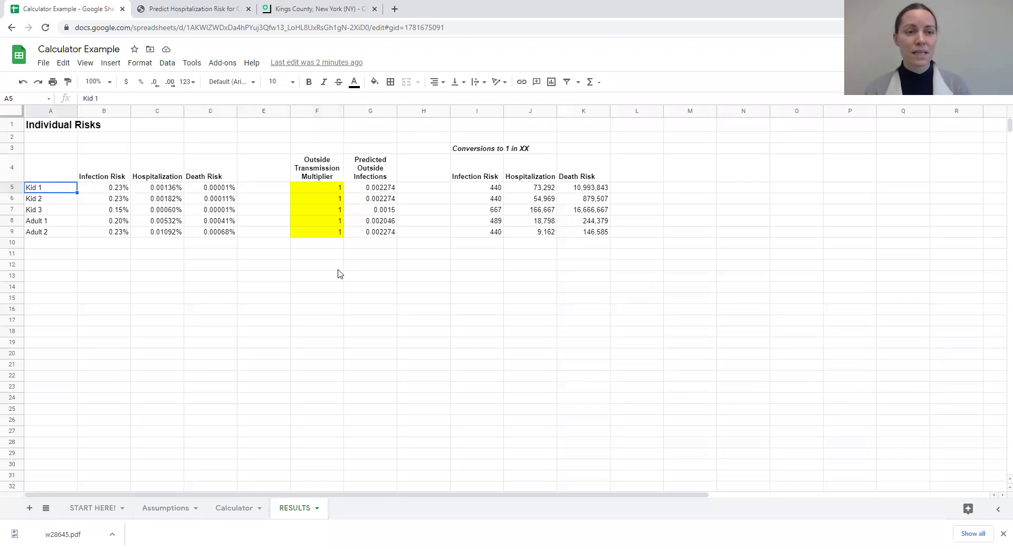
pyautogui.press('Right')
pyautogui.press('Right')
pyautogui.press('Right')
pyautogui.press('Right')
pyautogui.press('Right')
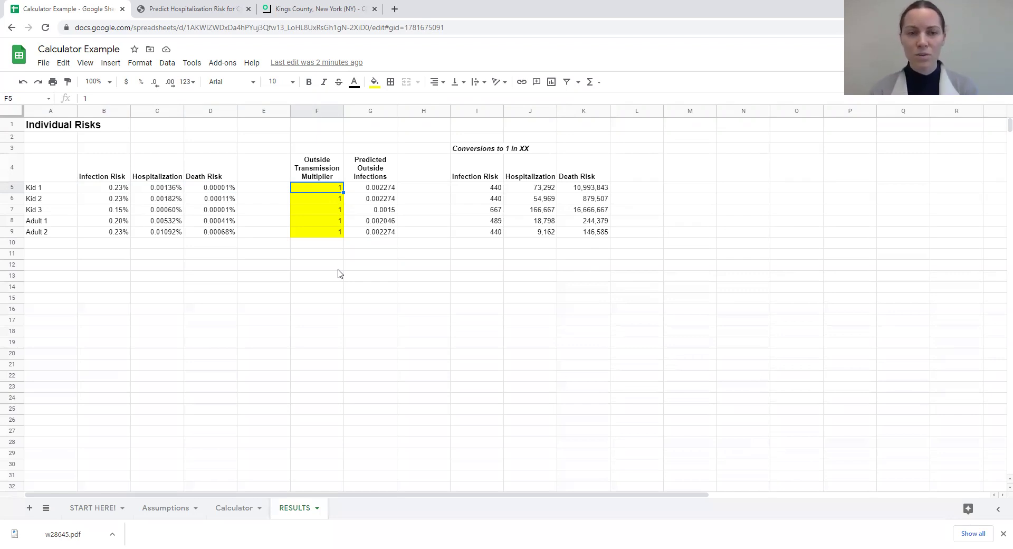
# - Enter =.004*10 as Kid 1's outside transmission multiplier (0.04)
pyautogui.write('=.4')
pyautogui.press('BackSpace')
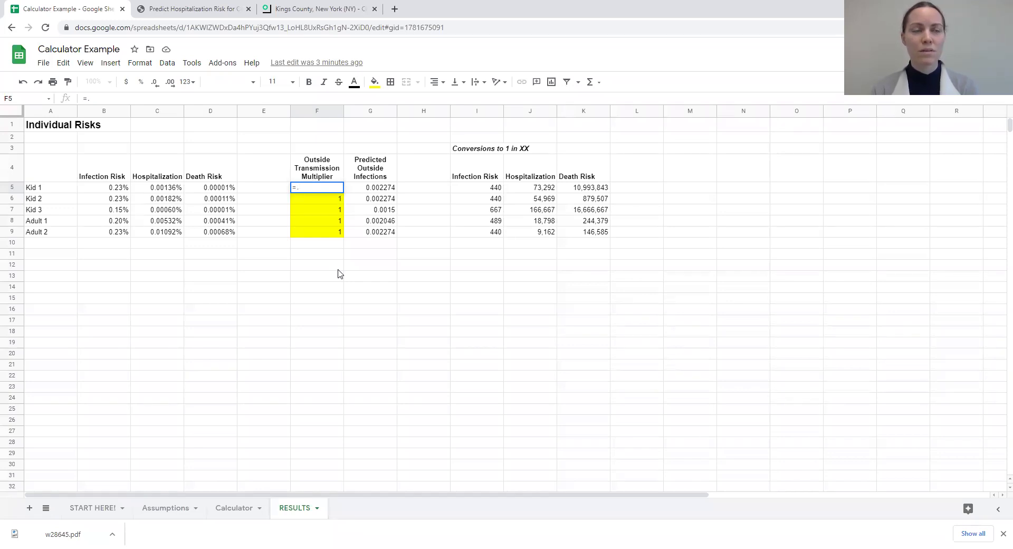
pyautogui.write('004')
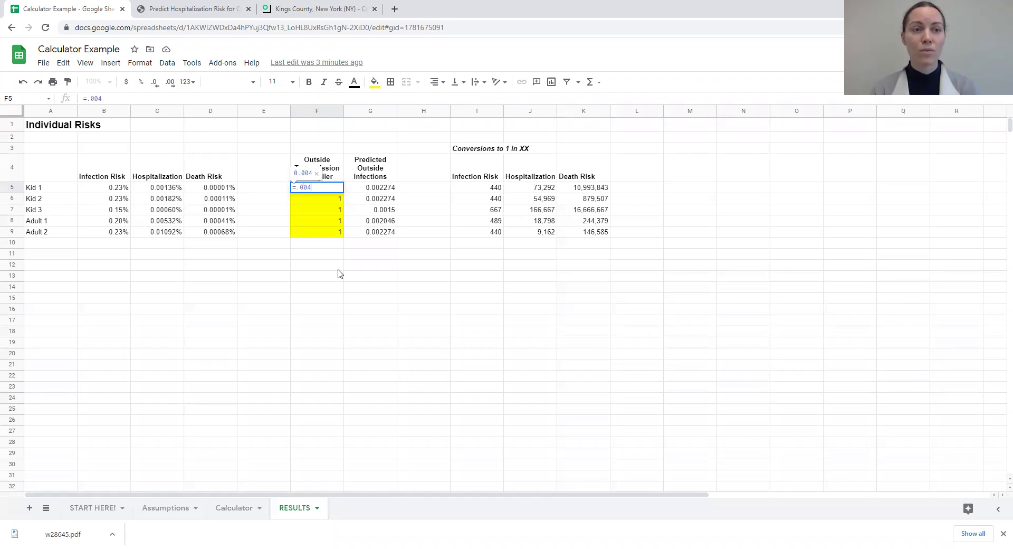
pyautogui.write('*10')
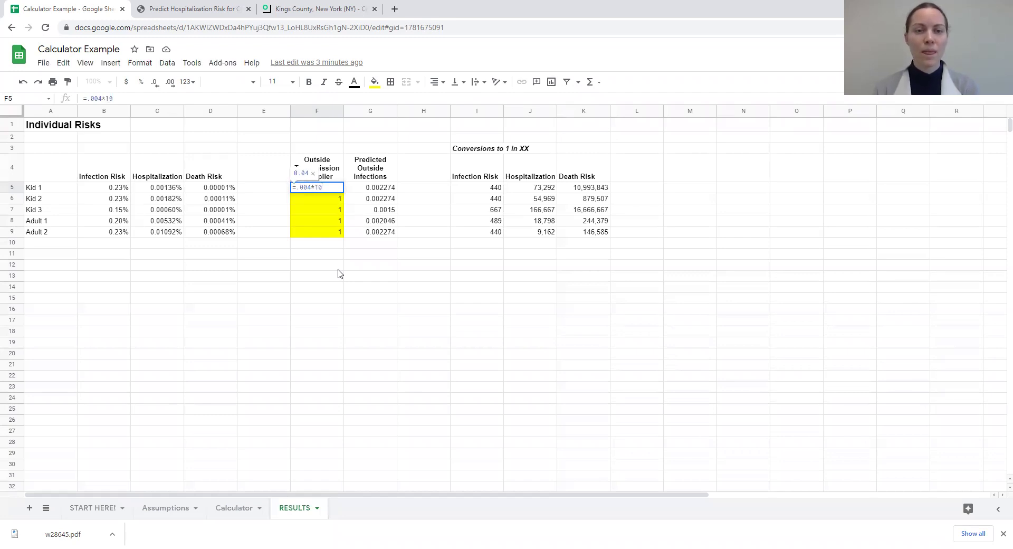
pyautogui.press('Return')
# - Compare Kid 1's multiplier with the predicted outside infections, now 0.00009096
pyautogui.press('Up')
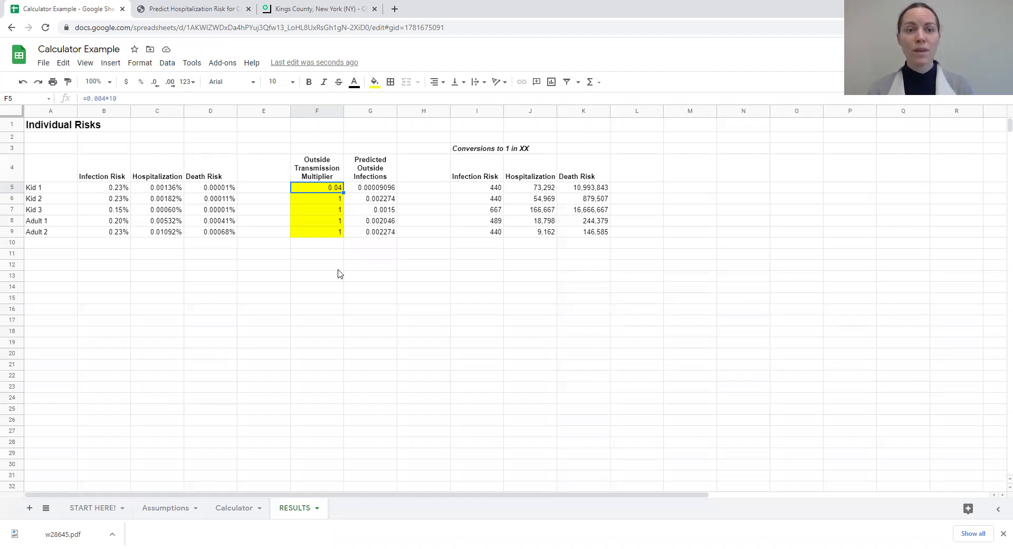
pyautogui.press('Right')
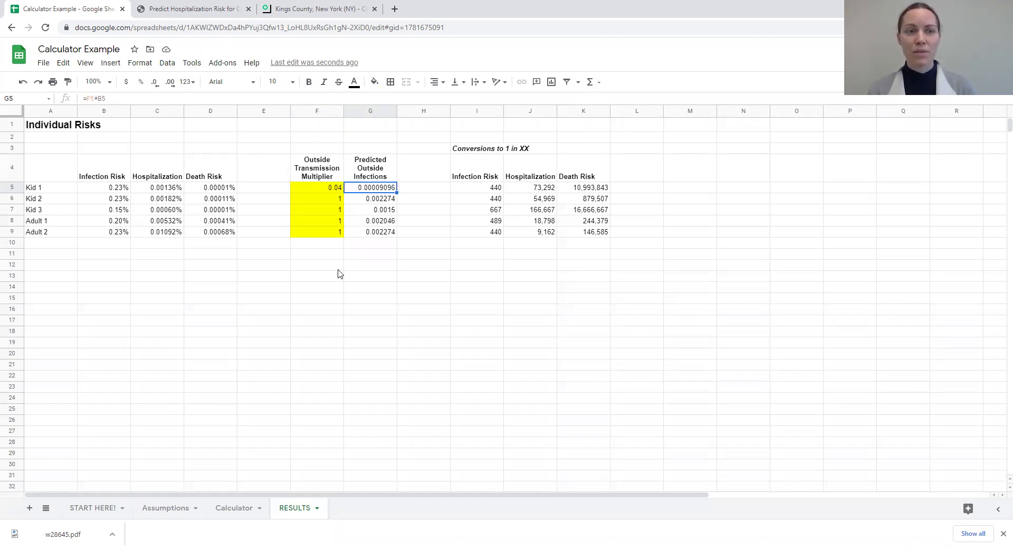
pyautogui.press('Left')
pyautogui.press('Right')
pyautogui.press('Left')
pyautogui.press('Right')
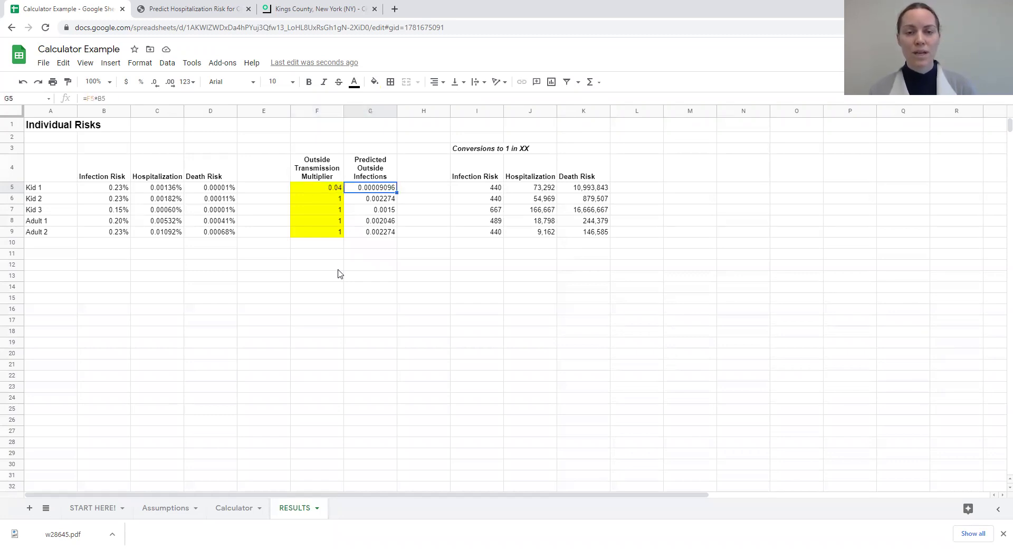
pyautogui.press('Left')
pyautogui.press('Left')
pyautogui.press('Left')
pyautogui.press('Left')
pyautogui.press('Left')
pyautogui.press('Left')
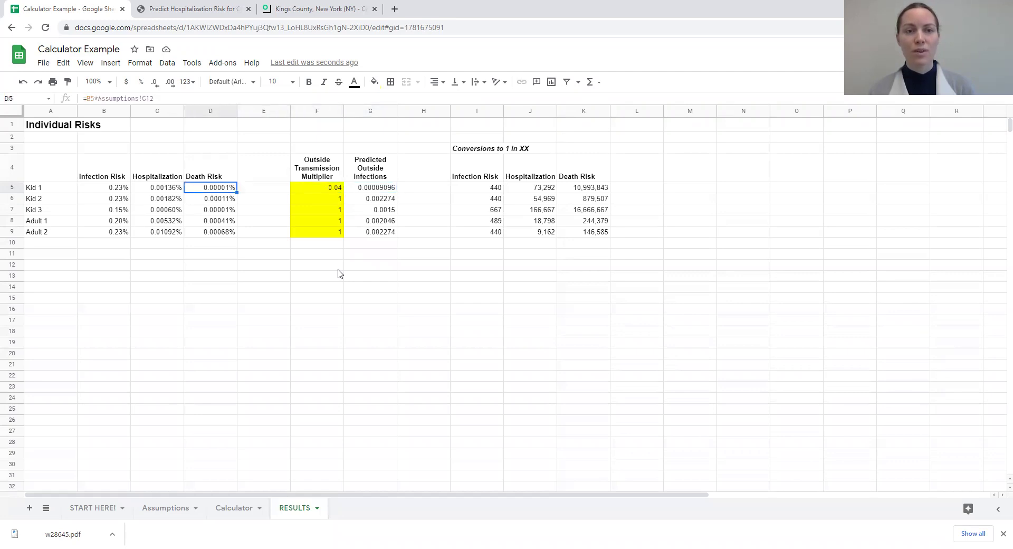
pyautogui.press('Right')
pyautogui.press('Right')
pyautogui.press('Right')
pyautogui.press('Right')
pyautogui.press('Right')
pyautogui.press('Right')
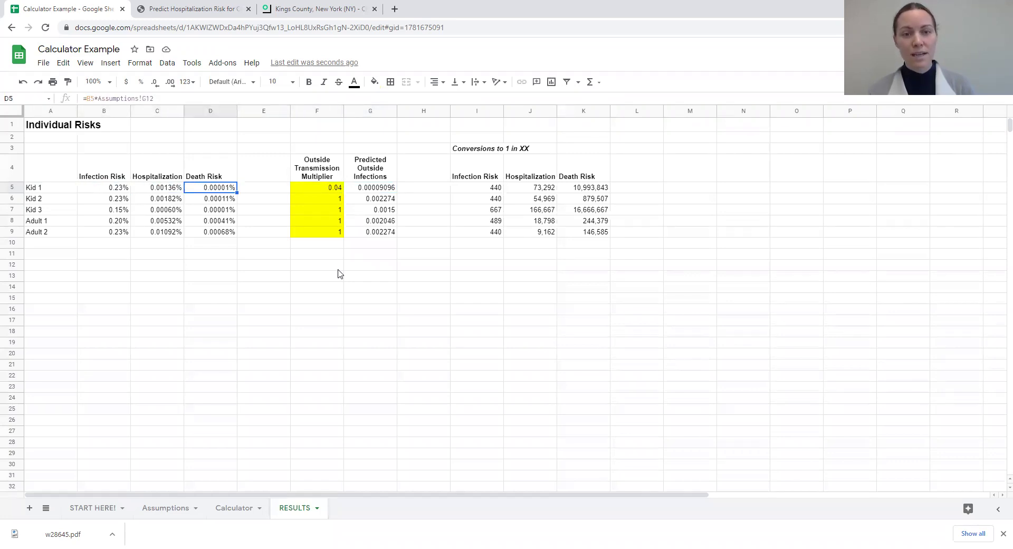
pyautogui.press('Left')
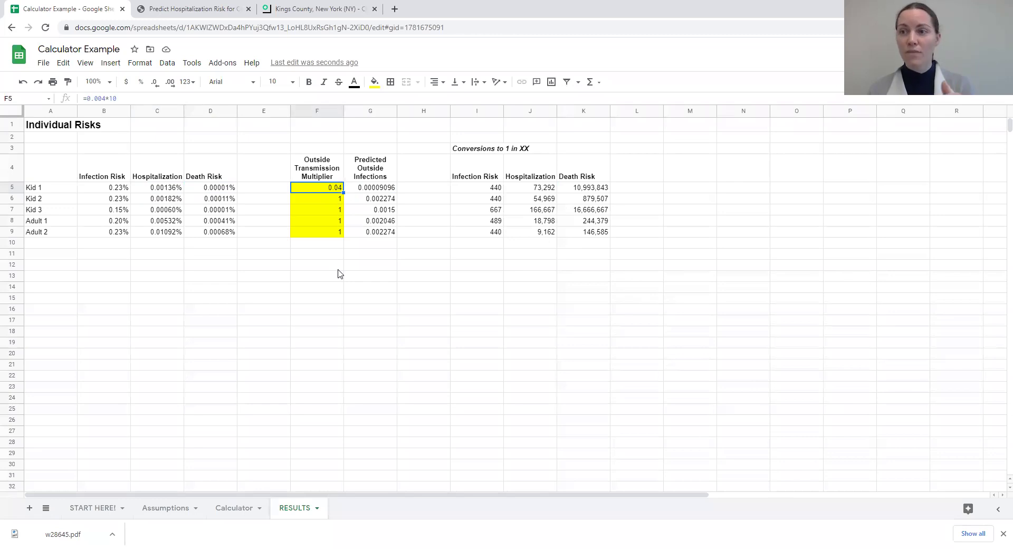
pyautogui.press('Right')
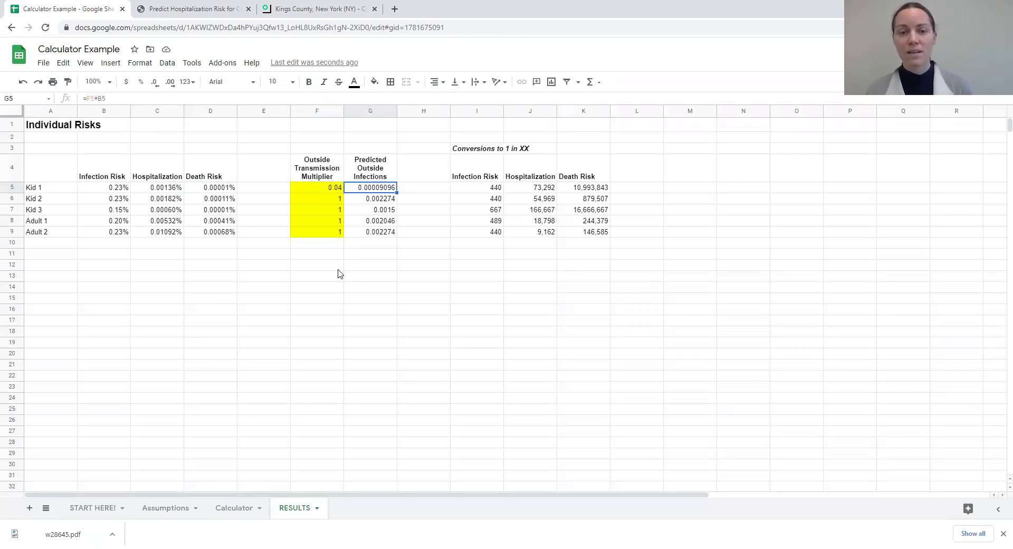
pyautogui.press('Left')
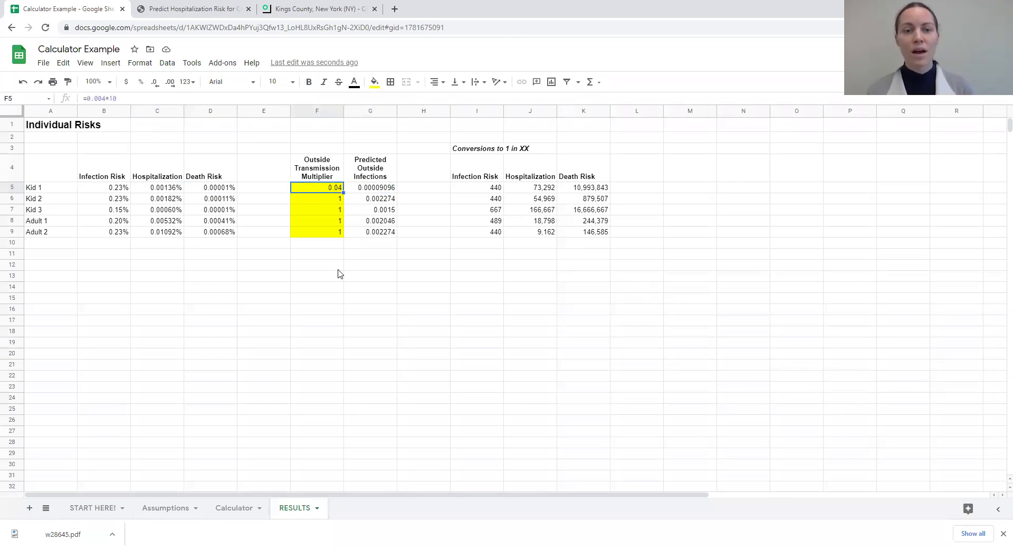
# - Reset Kid 1's risk multiplier to 1, review the multipliers, and go to Assumptions
pyautogui.write('1')
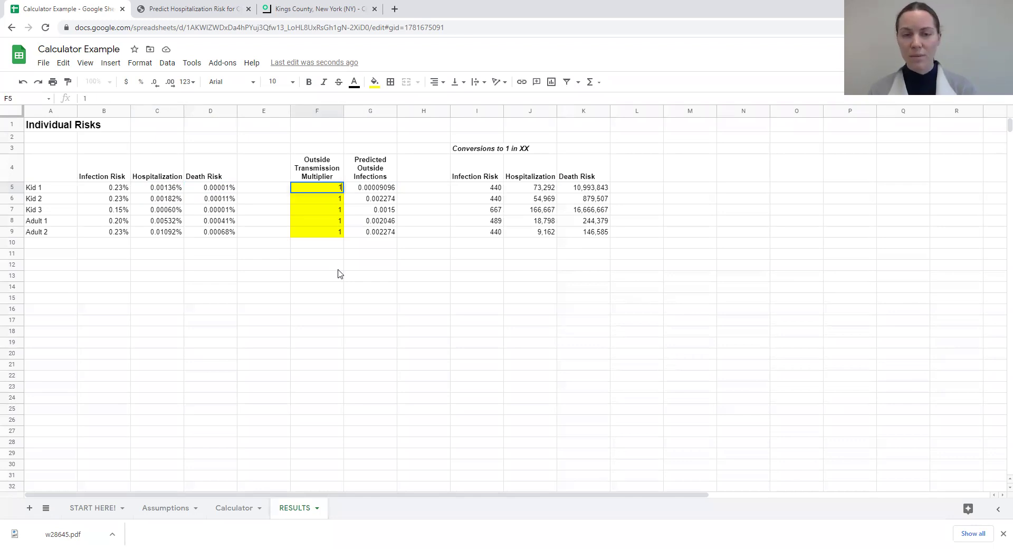
pyautogui.press('Return')
pyautogui.press('Up')
pyautogui.press('Up')
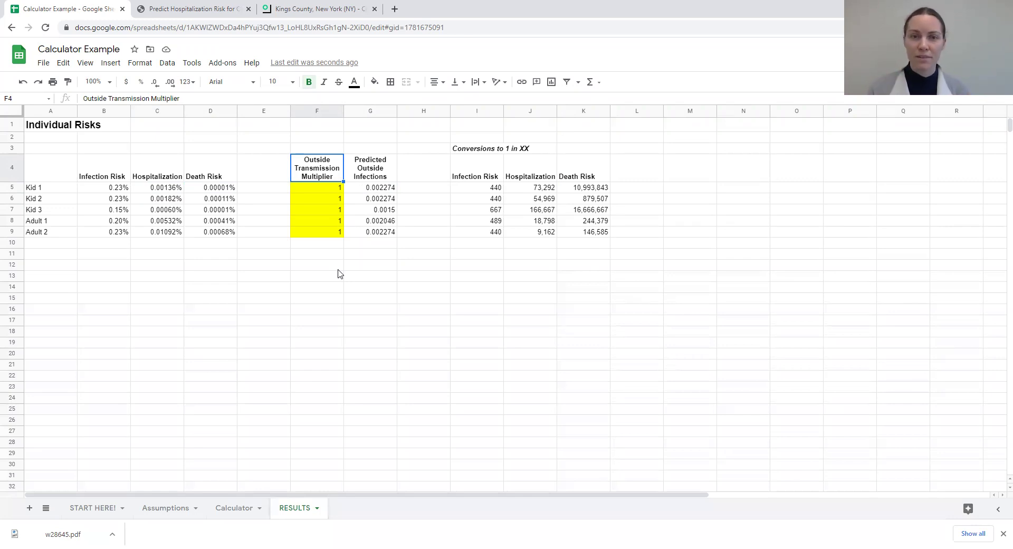
pyautogui.press('Down')
pyautogui.press('Down')
pyautogui.press('Down')
pyautogui.press('Down')
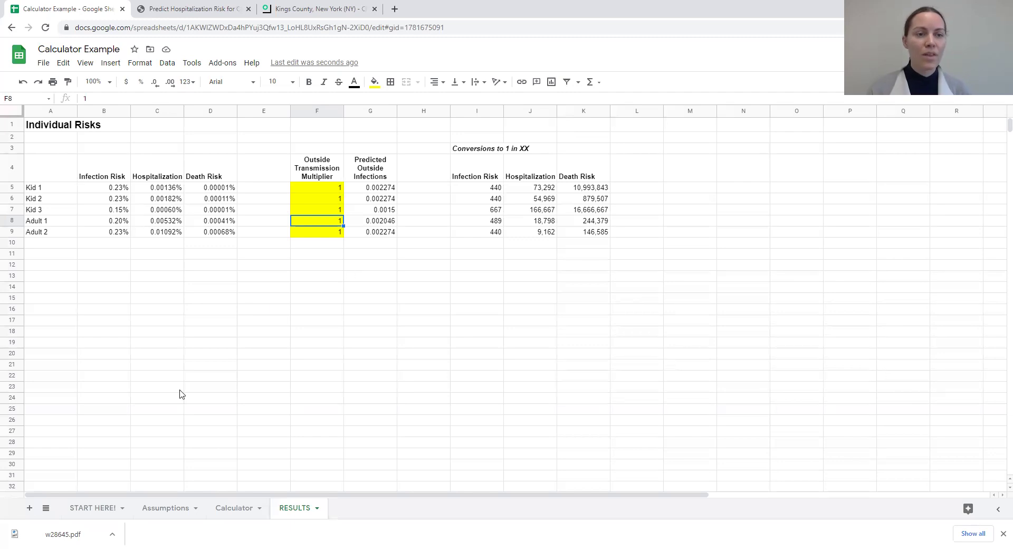
pyautogui.click(161, 509)
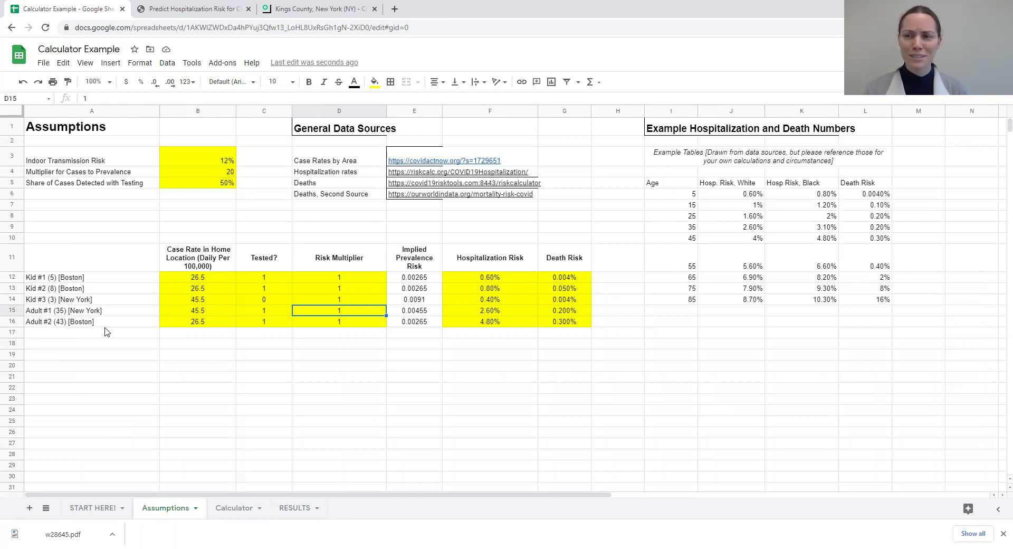
# - Set Adult #1's home case rate in B15 to 0 and check their implied prevalence
pyautogui.click(200, 313)
pyautogui.write('0')
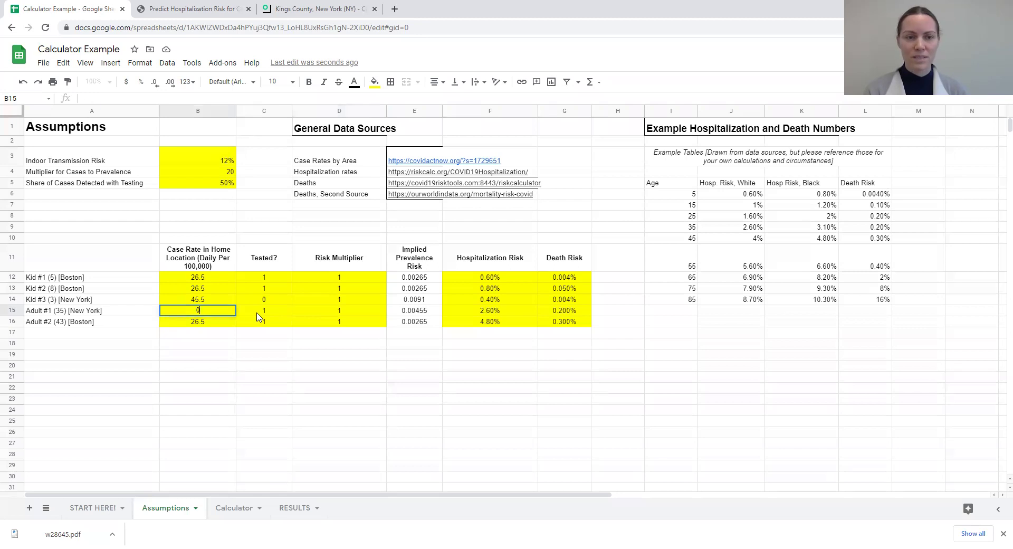
pyautogui.press('Return')
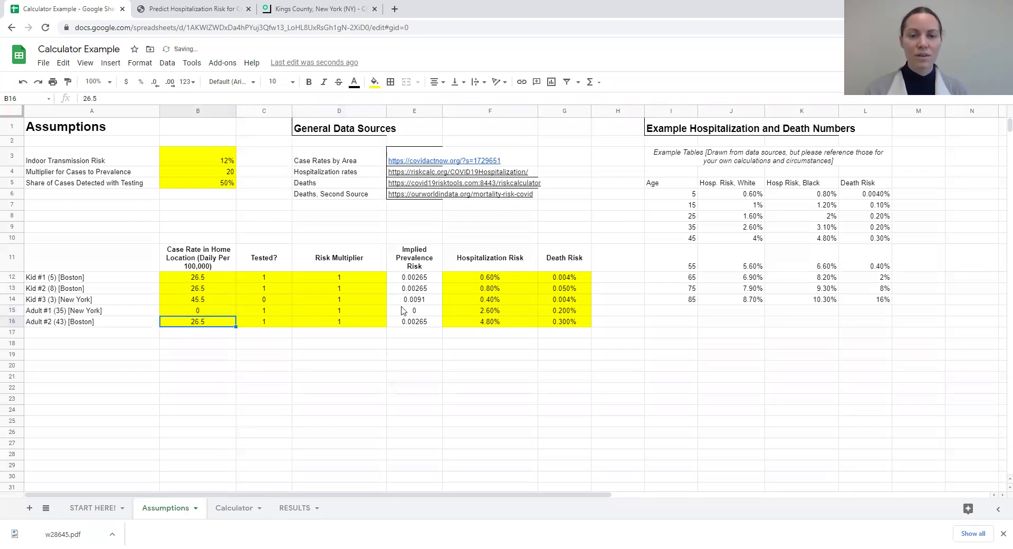
pyautogui.click(424, 314)
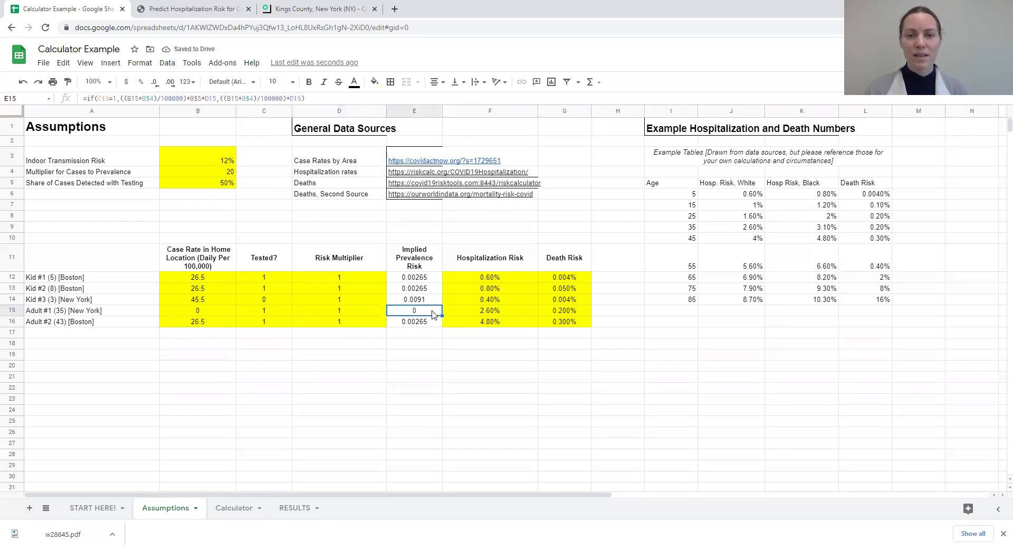
# - Check the Adult 1 row on RESULTS for the dropped risks, then return to Assumptions
pyautogui.click(232, 509)
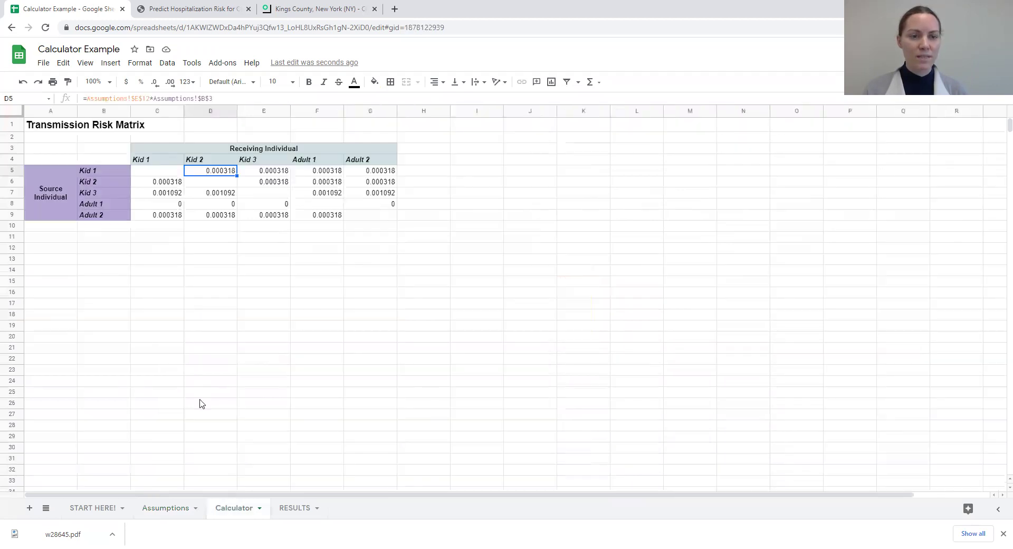
pyautogui.click(293, 508)
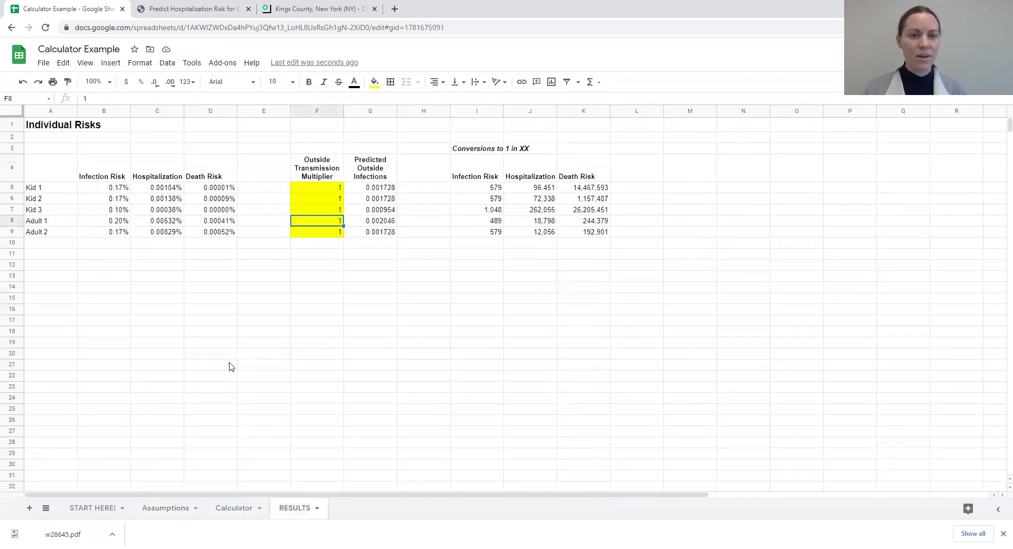
pyautogui.click(18, 218)
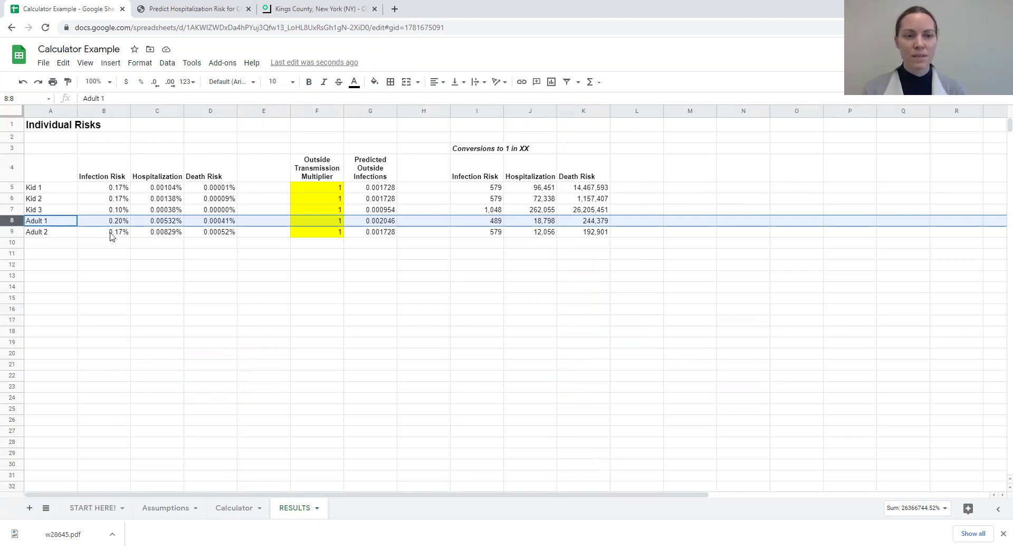
pyautogui.click(153, 510)
# - Enter 45.5 as Adult #1's home case rate in B15, restoring prevalence to 0.00455
pyautogui.click(229, 311)
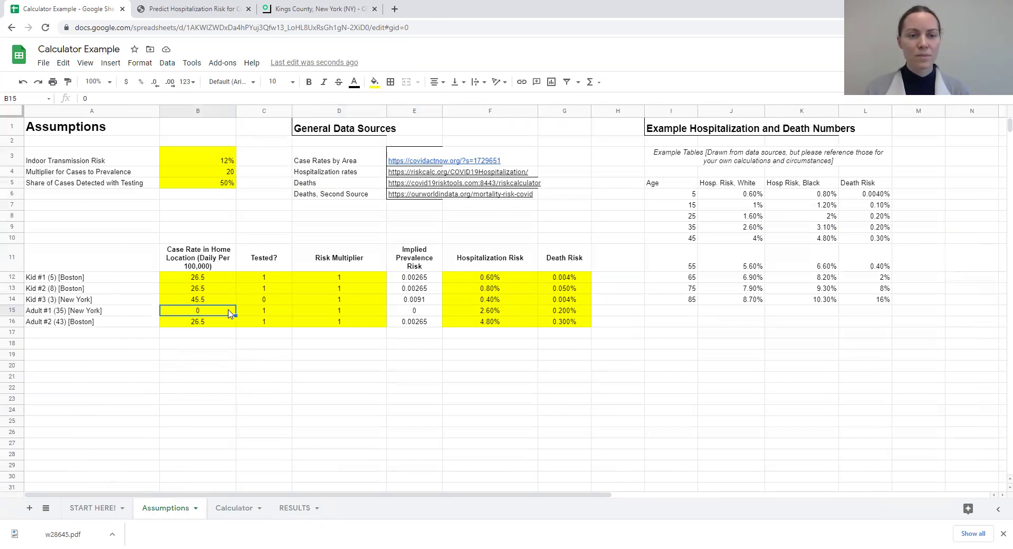
pyautogui.write('45.5')
pyautogui.press('Return')
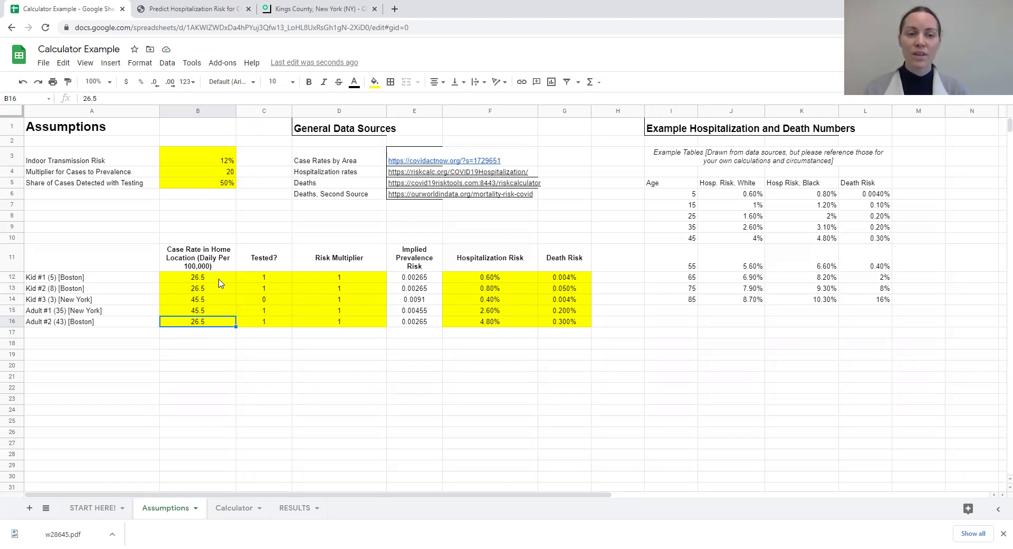
pyautogui.click(218, 335)
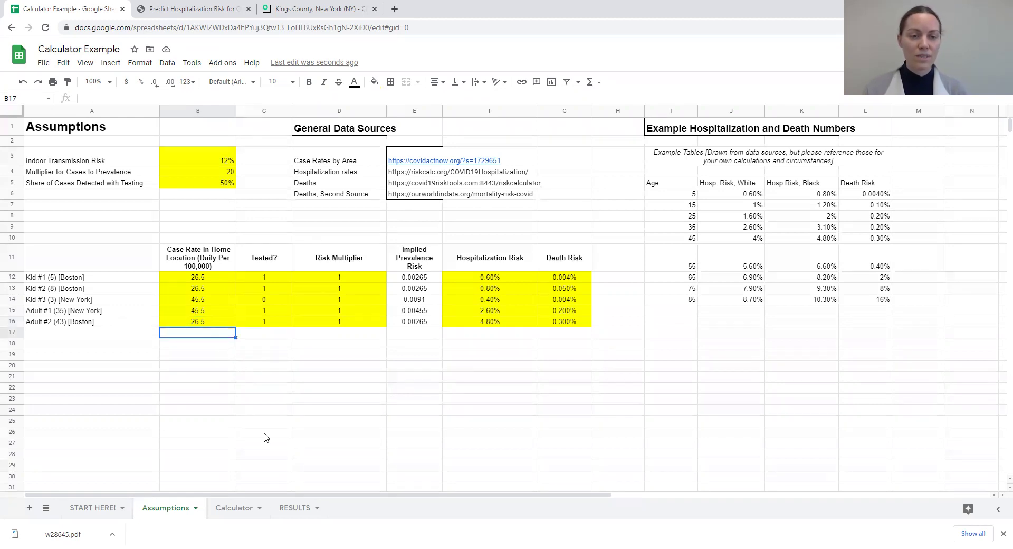